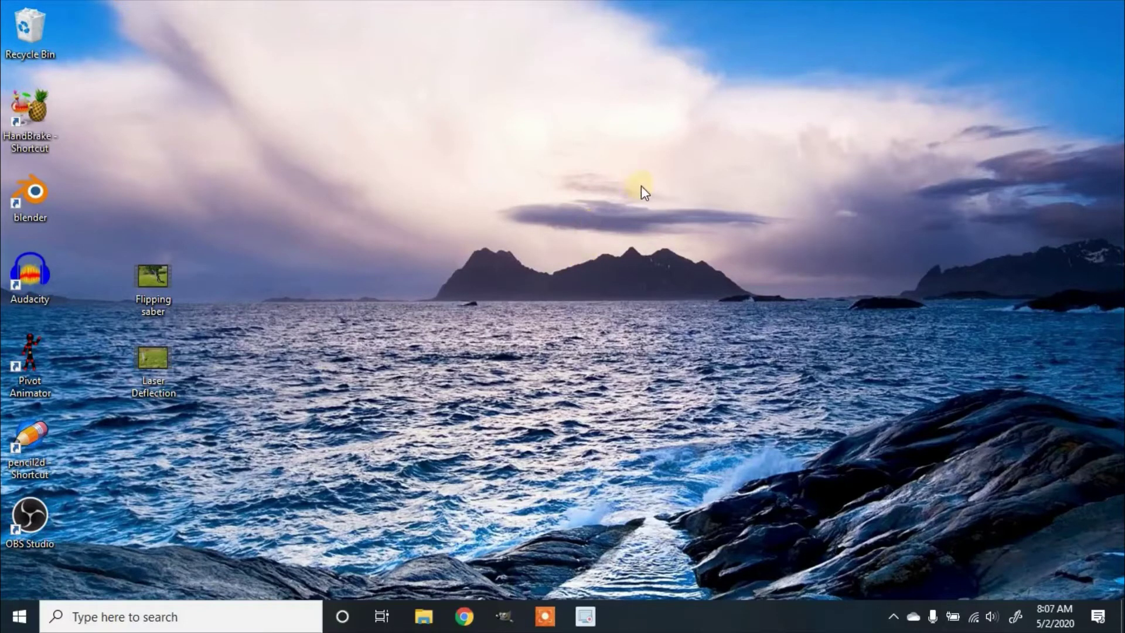
- Launch Blender and start a new Video Editing project from the splash screen
double_click(43, 191)
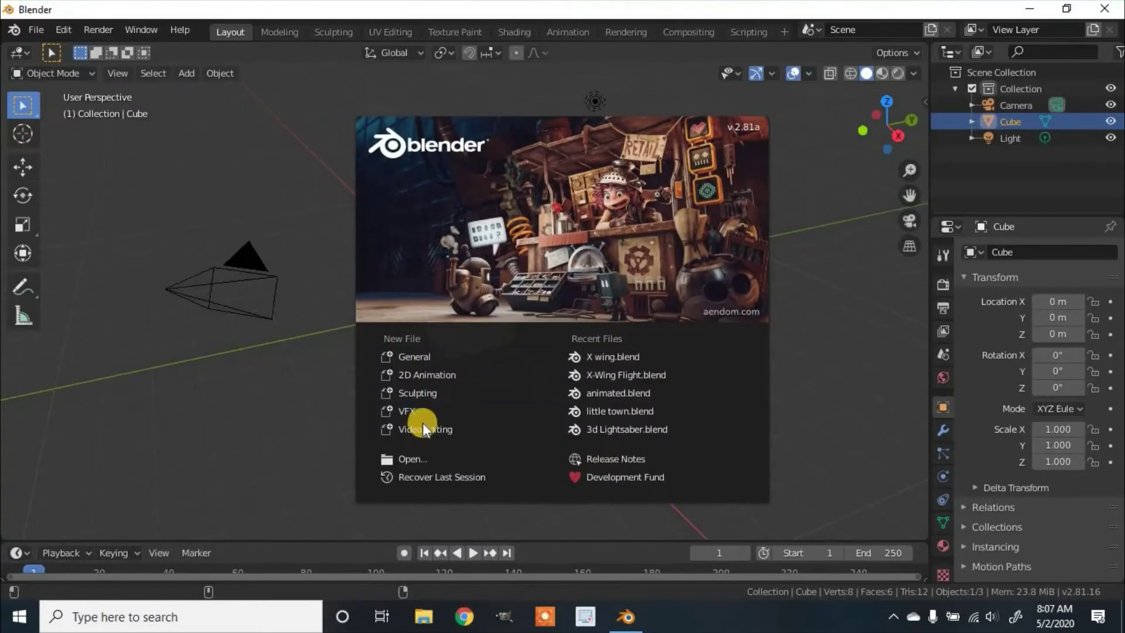
left_click(425, 431)
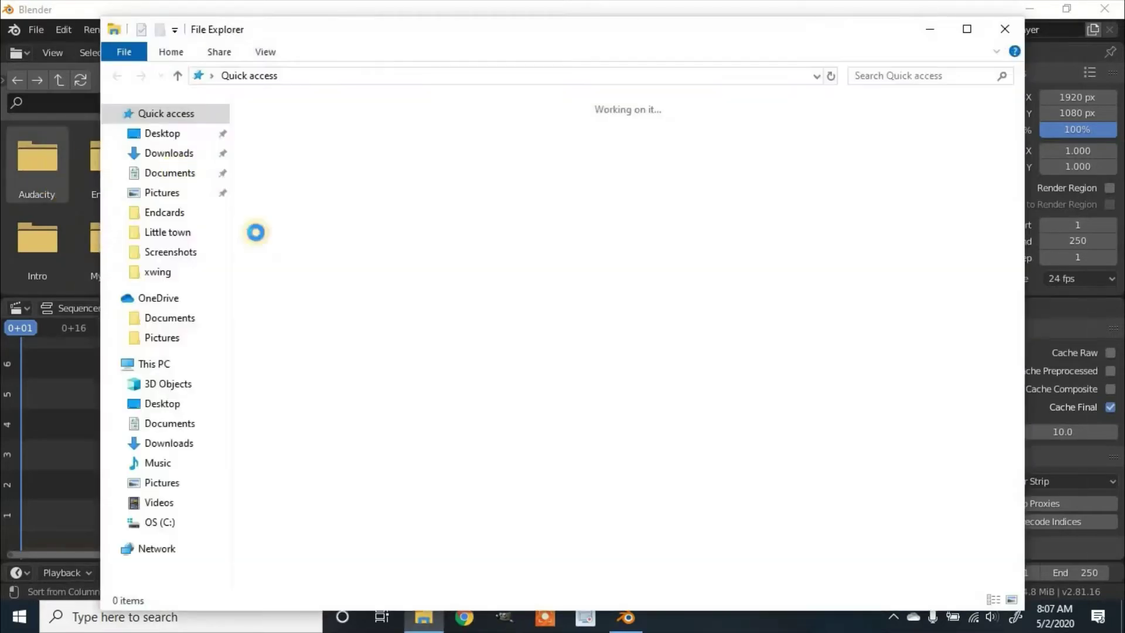
- Drag Laser Deflection.mp4 and Flipping saber.mp4 from the Desktop folder into the sequencer
left_click_drag(573, 19, 764, 28)
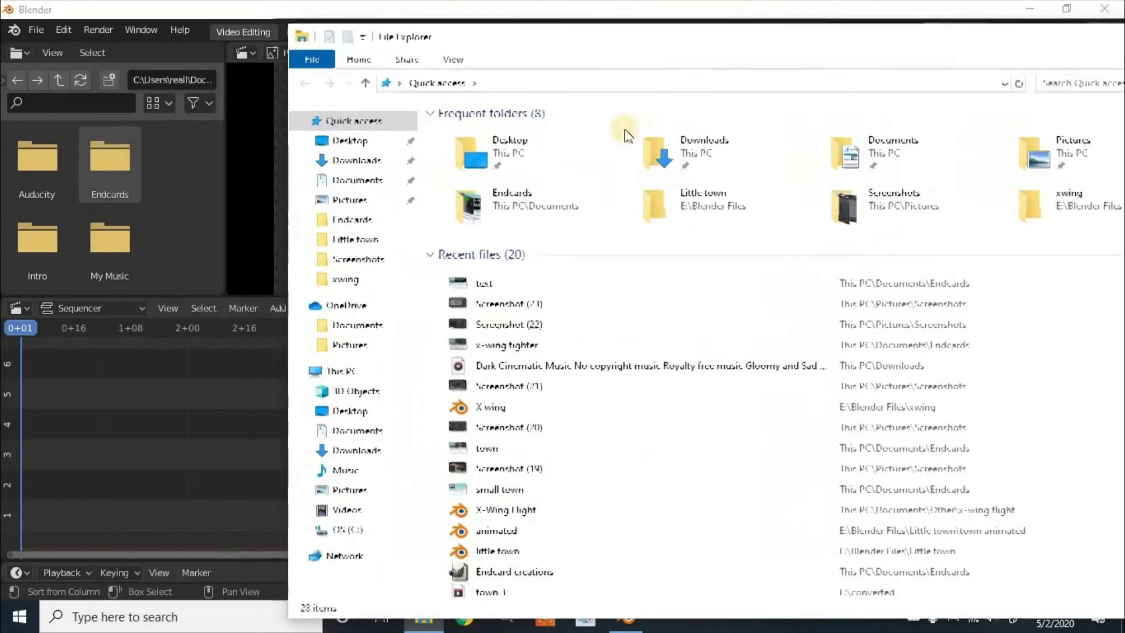
left_click(363, 409)
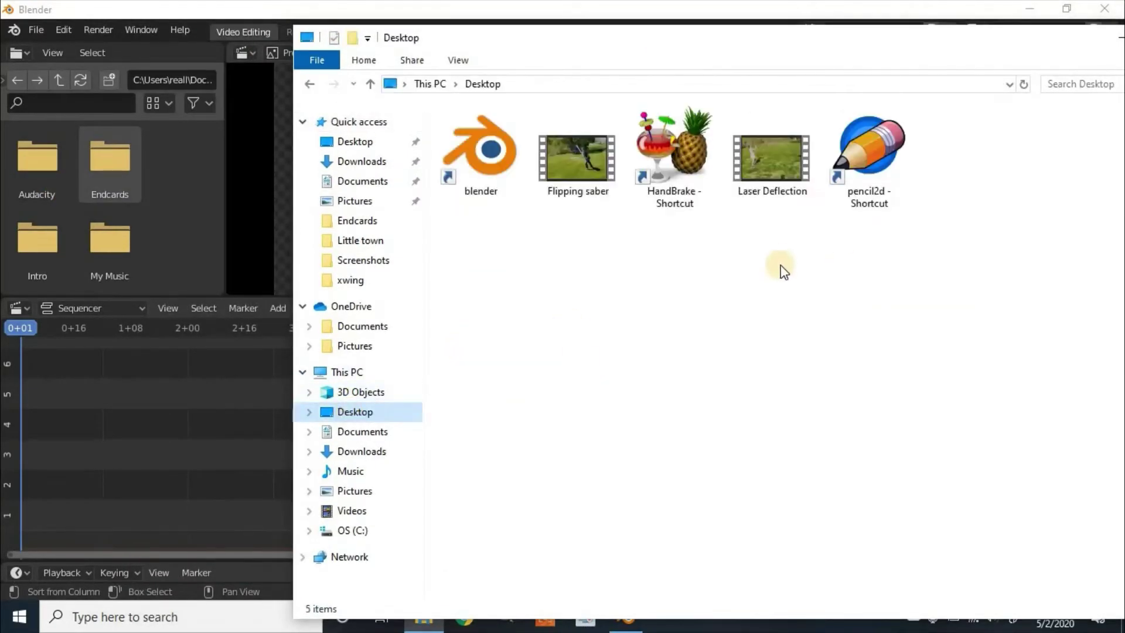
left_click_drag(756, 156, 163, 436)
left_click_drag(596, 155, 184, 418)
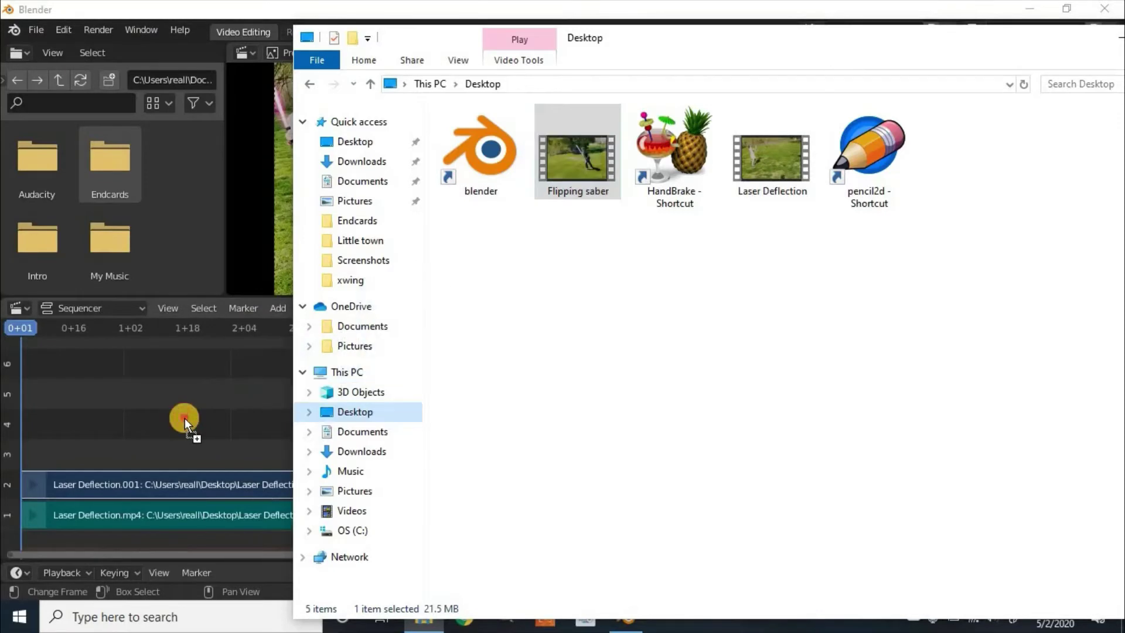
left_click(1116, 37)
- Fit all strips in view and select the Flipping saber sound and video strips
scroll(600, 403, "down", 3)
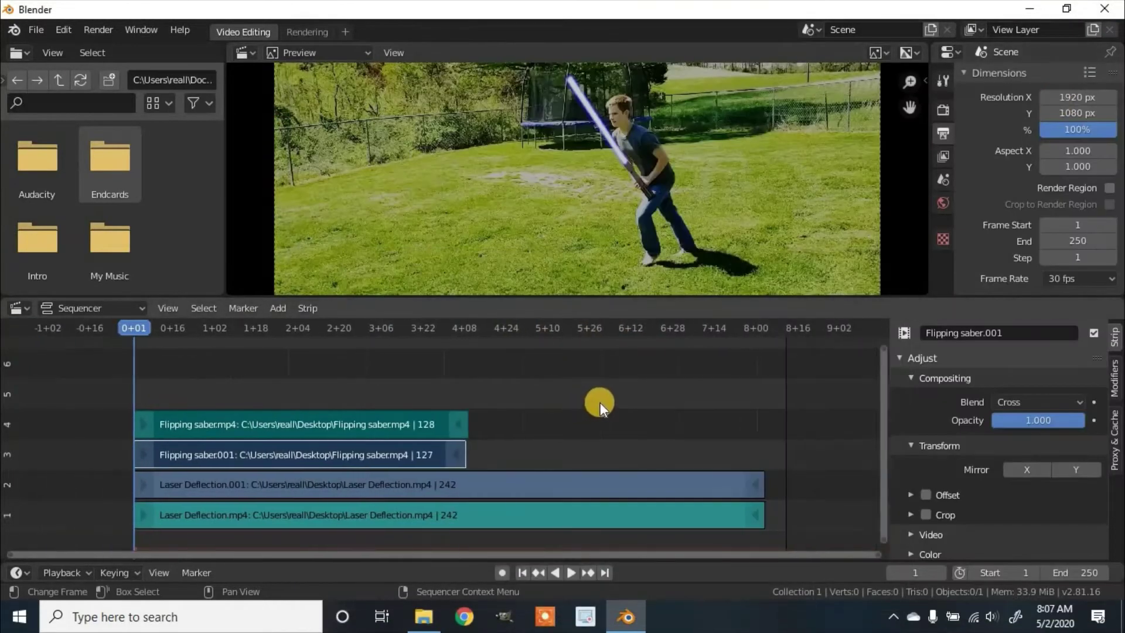
scroll(414, 394, "down", 3, "ctrl")
key("Home")
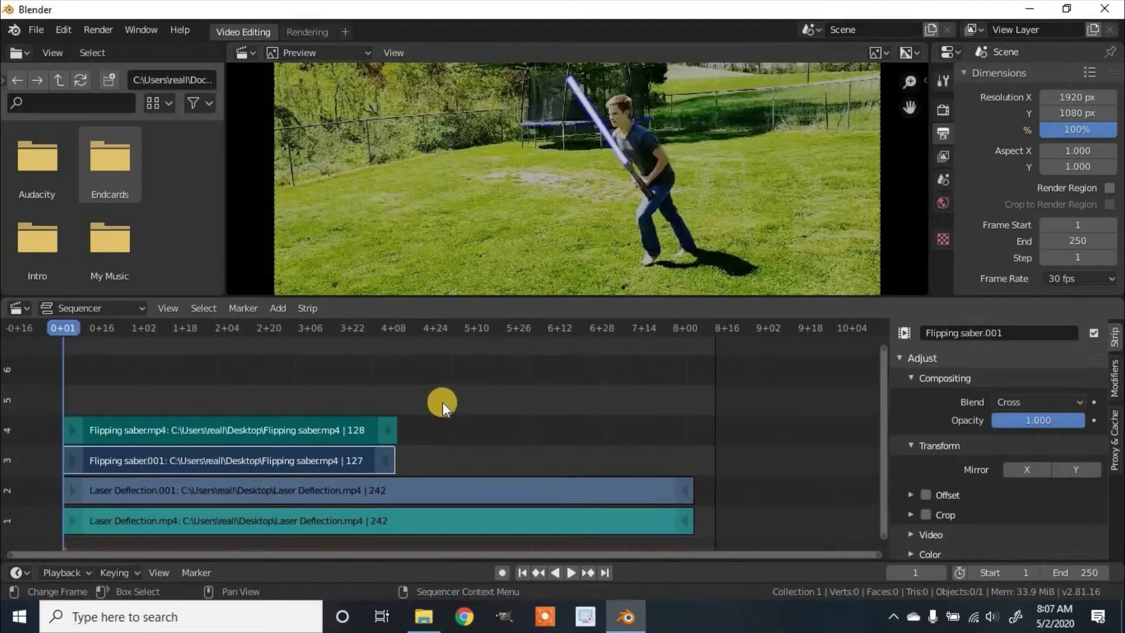
left_click(308, 430)
left_click(259, 465)
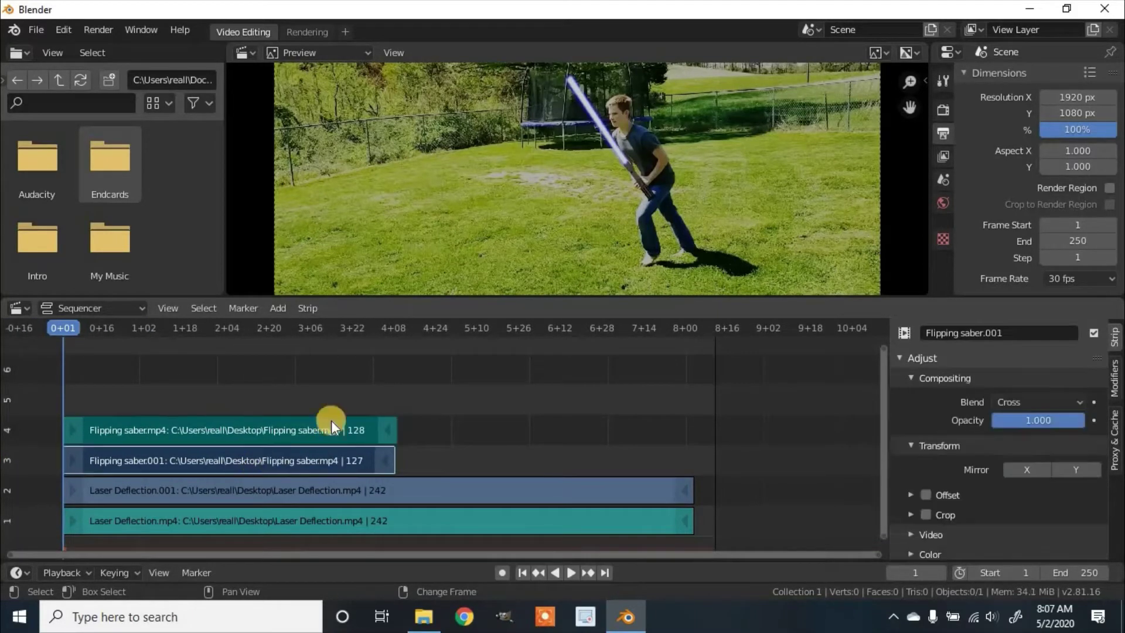
left_click_drag(428, 385, 424, 388)
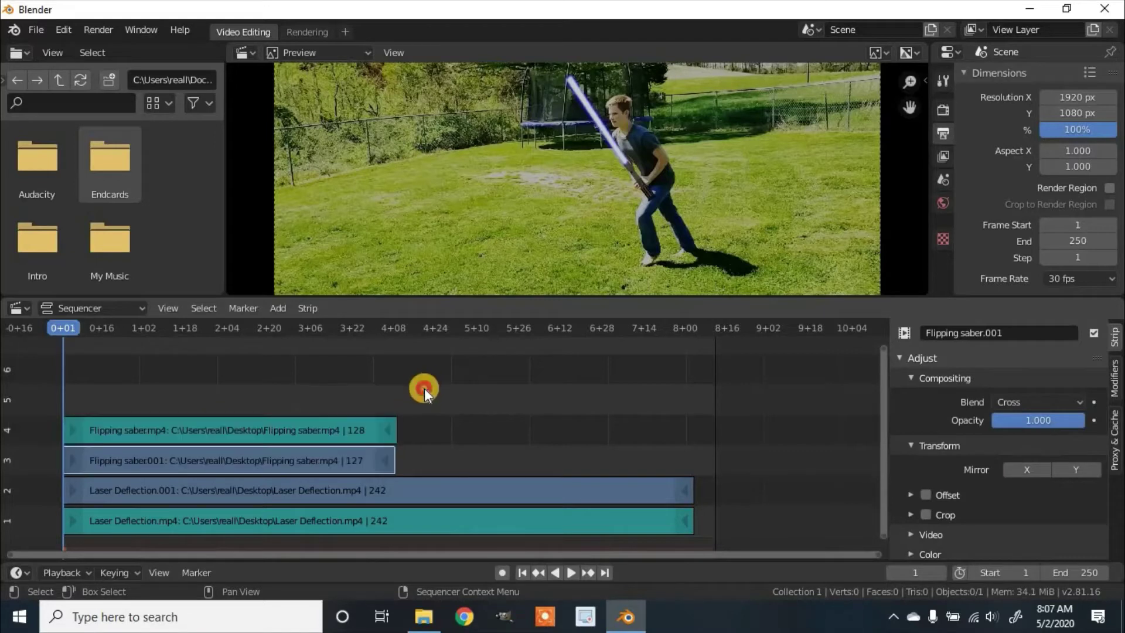
left_click(290, 433)
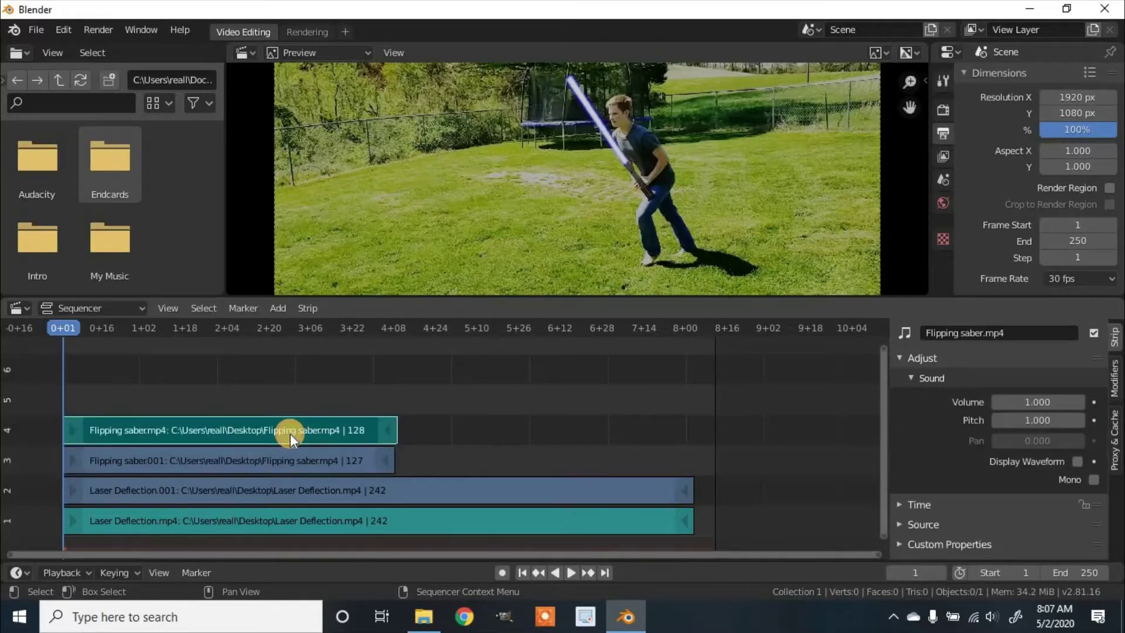
left_click(251, 453)
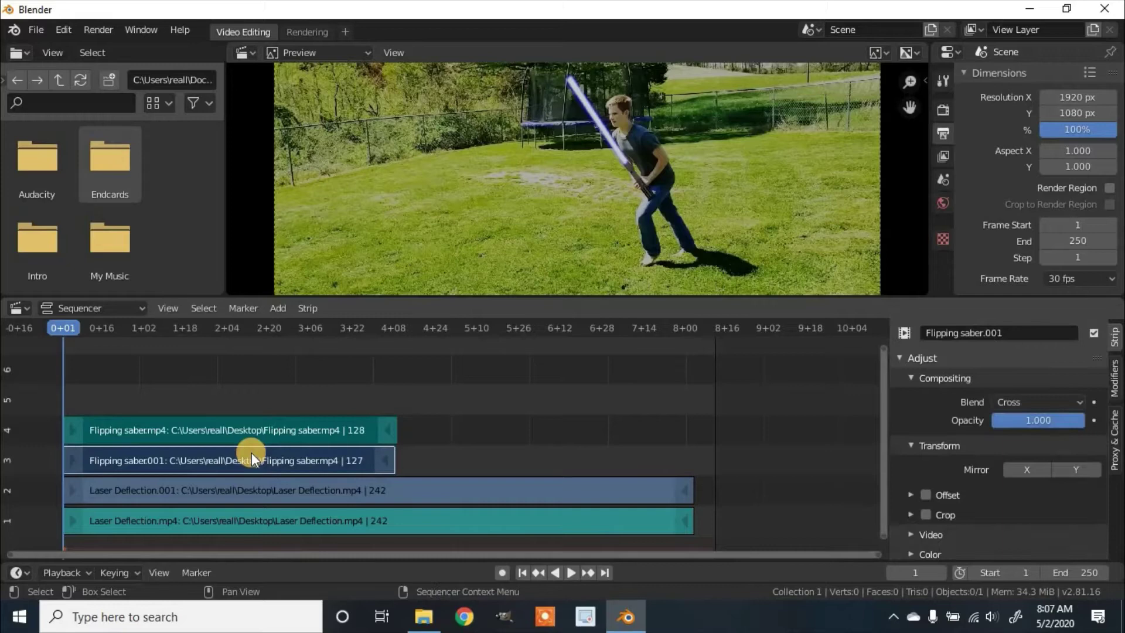
- Move both Flipping saber strips to channels 1–2, starting where Laser Deflection ends
scroll(410, 433, "down", 5)
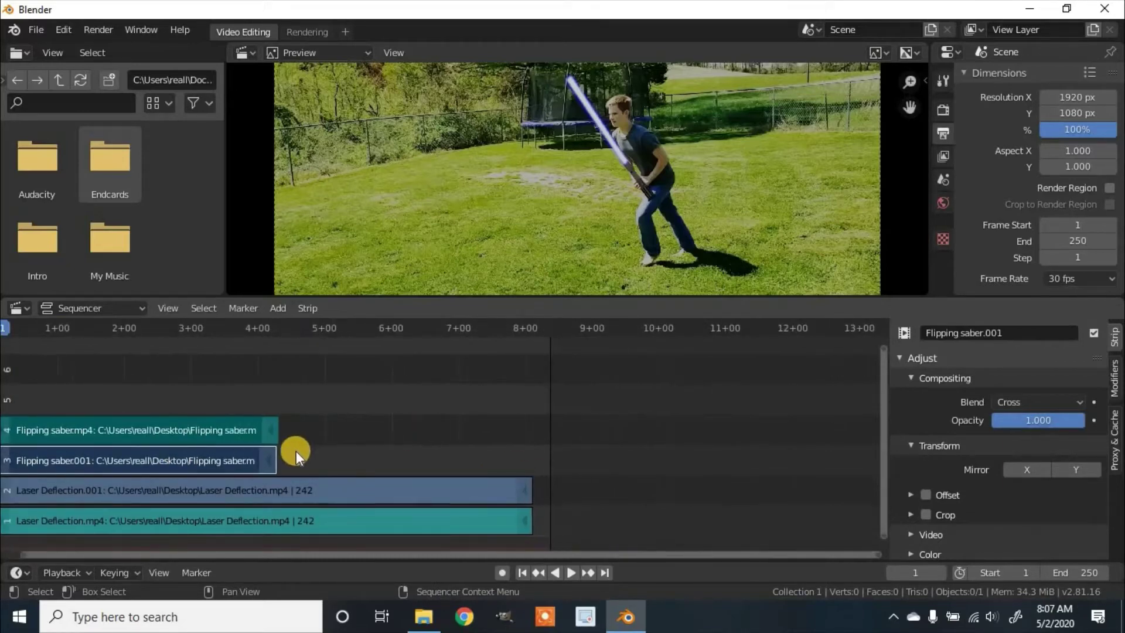
key("g")
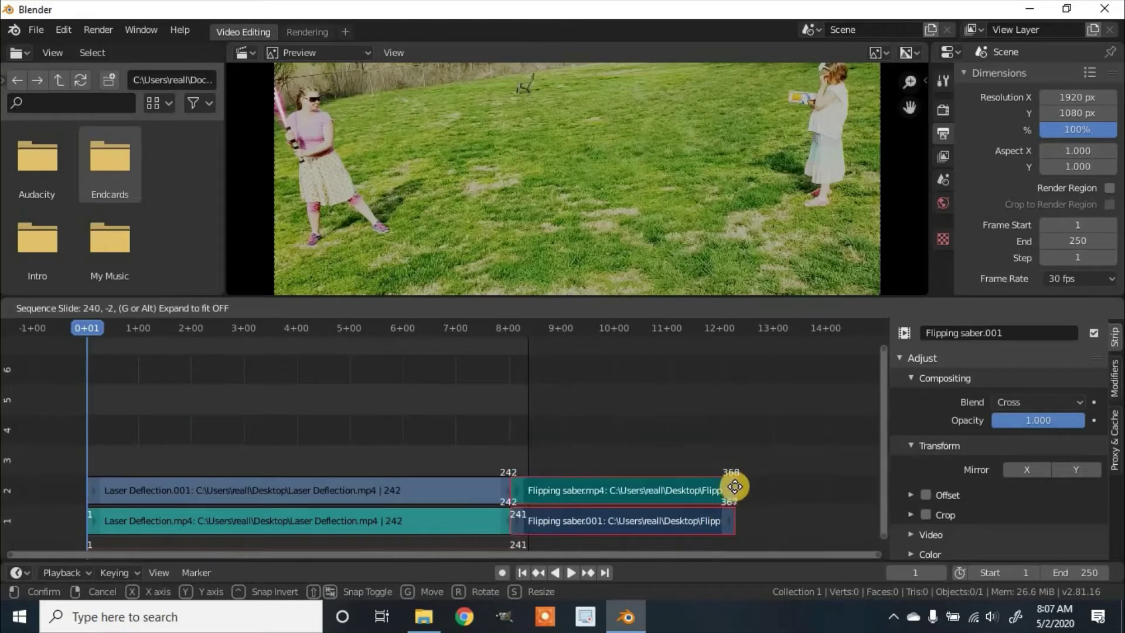
left_click(734, 486)
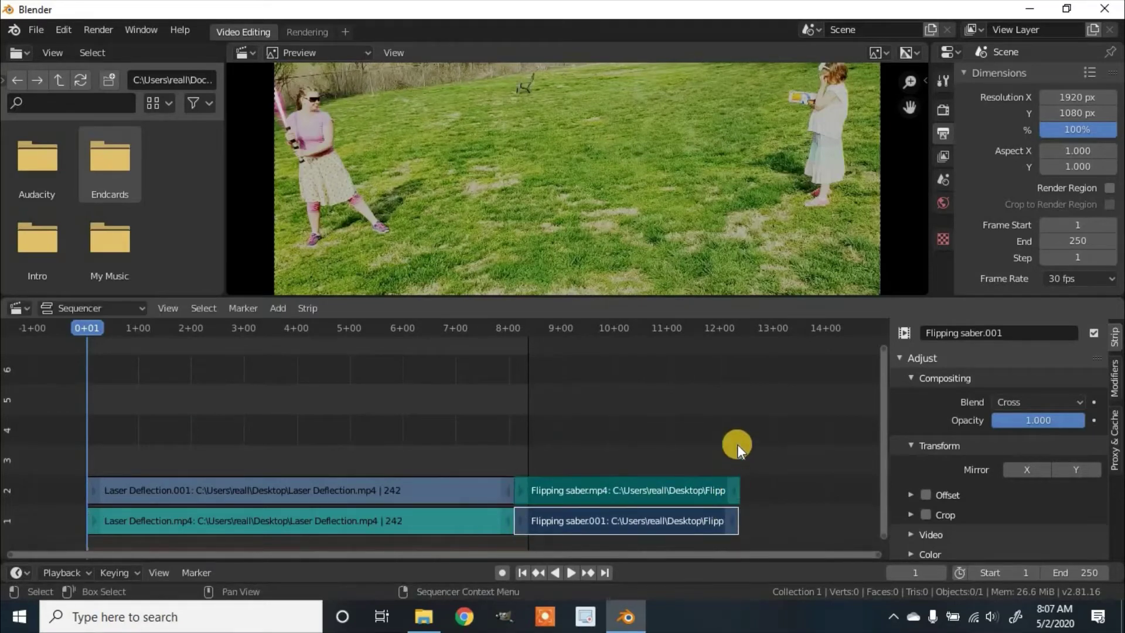
scroll(671, 452, "down", 5, "ctrl")
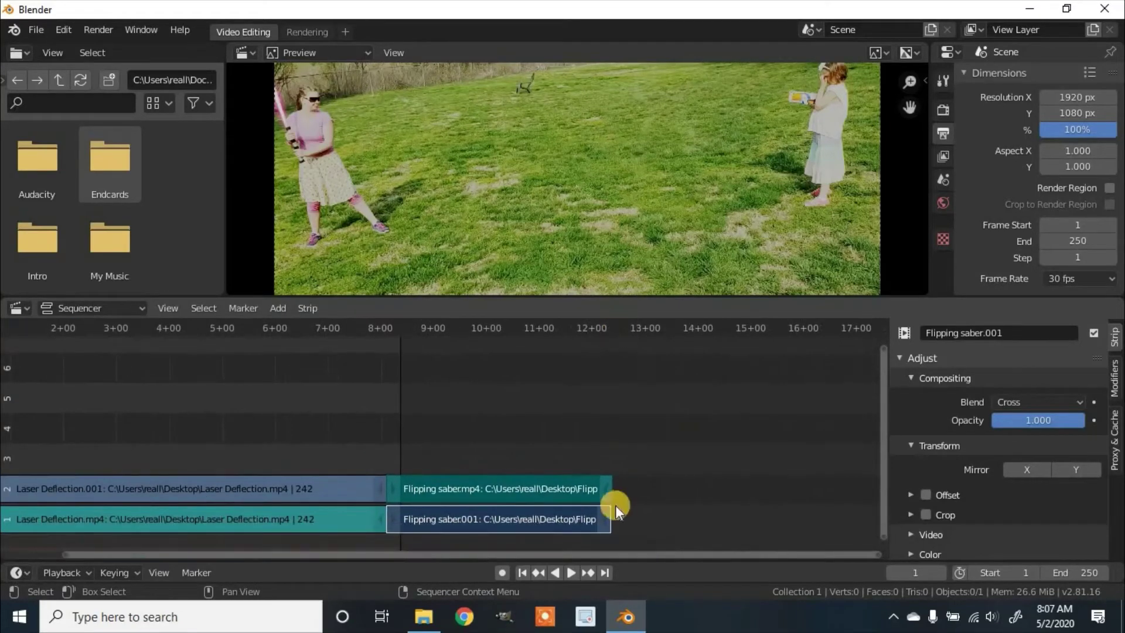
scroll(623, 453, "up", 4)
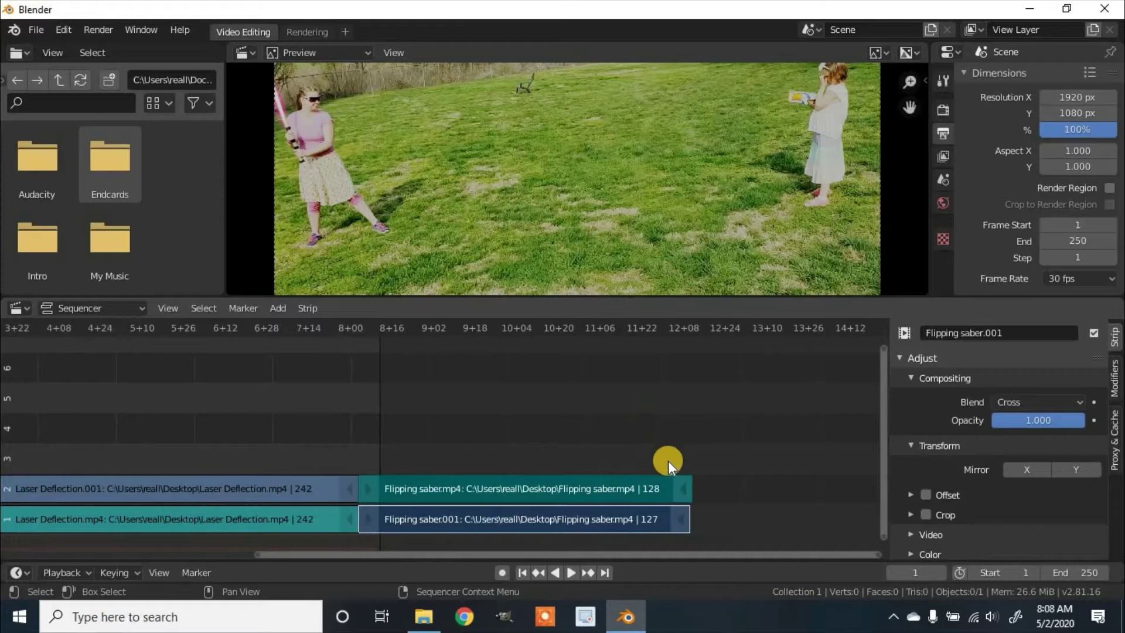
- Locate frame 368 at the clip's last frame and set the scene End frame to 368
left_click(689, 331)
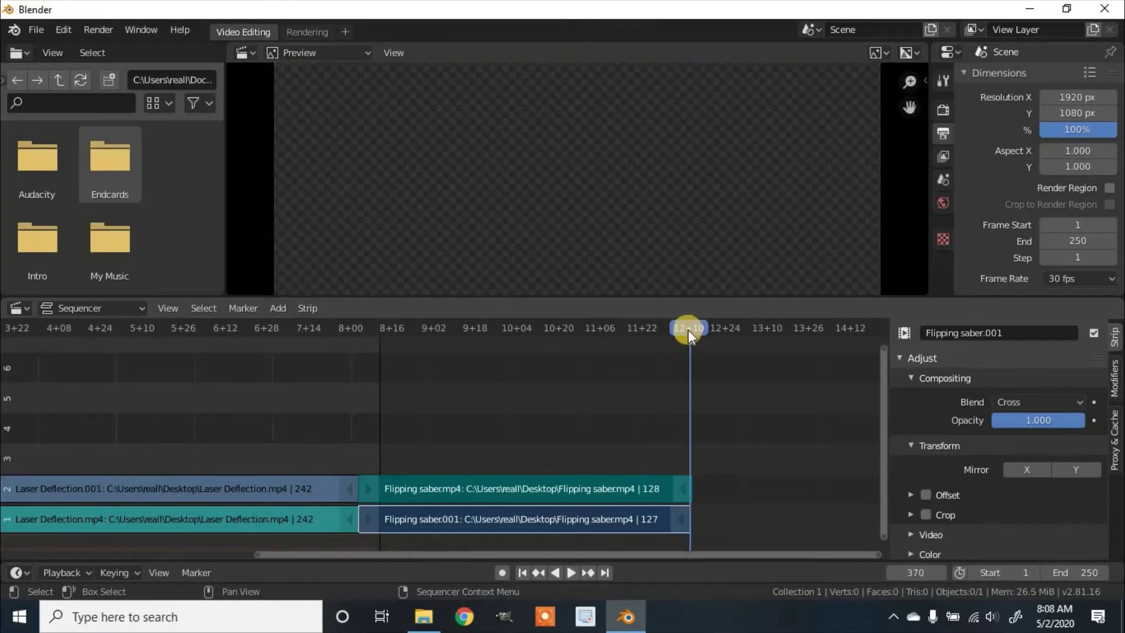
key("Left")
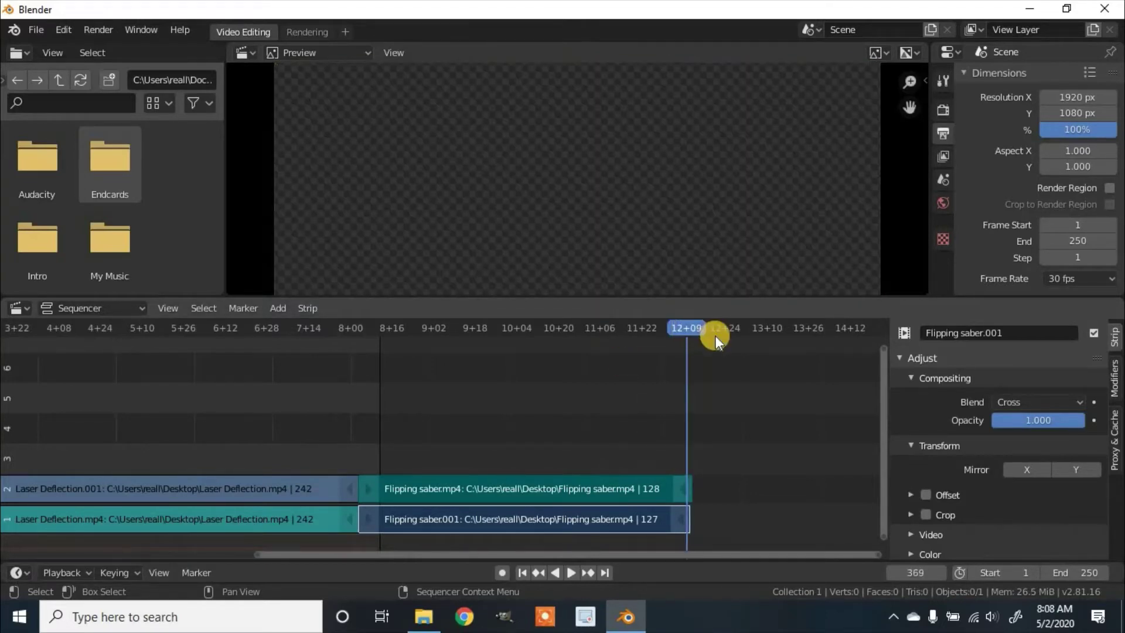
key("Left")
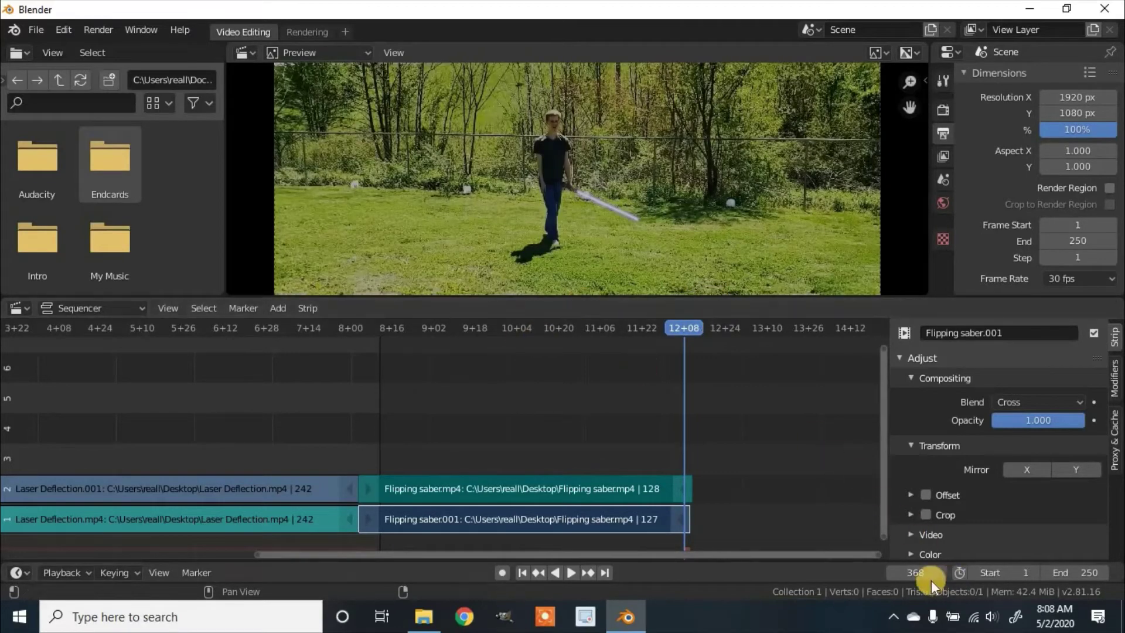
left_click(1074, 566)
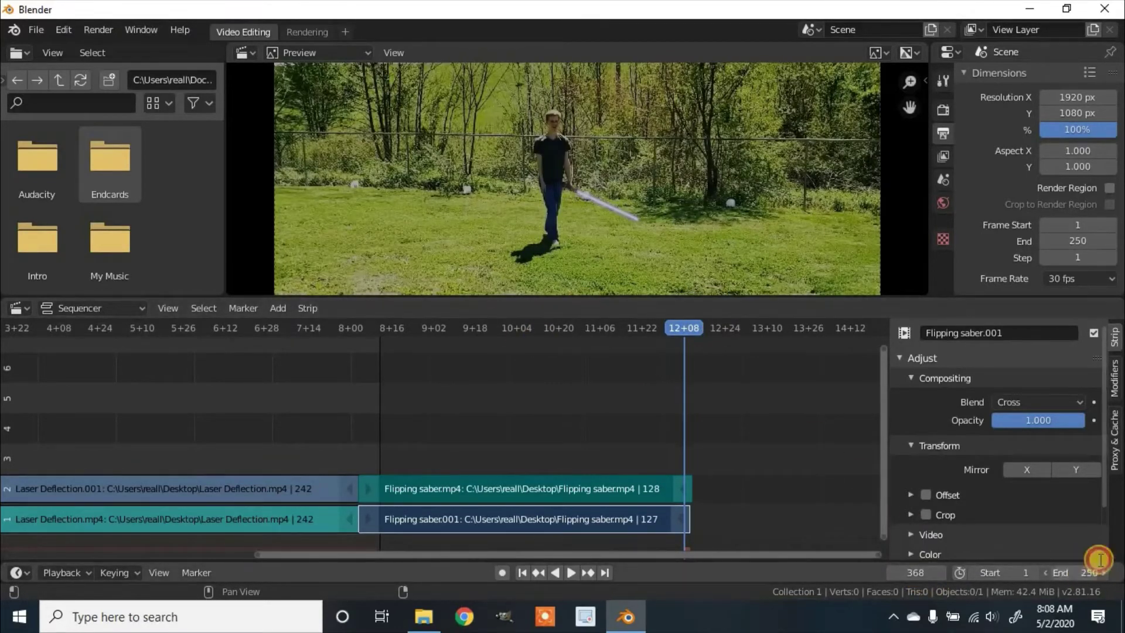
type("368")
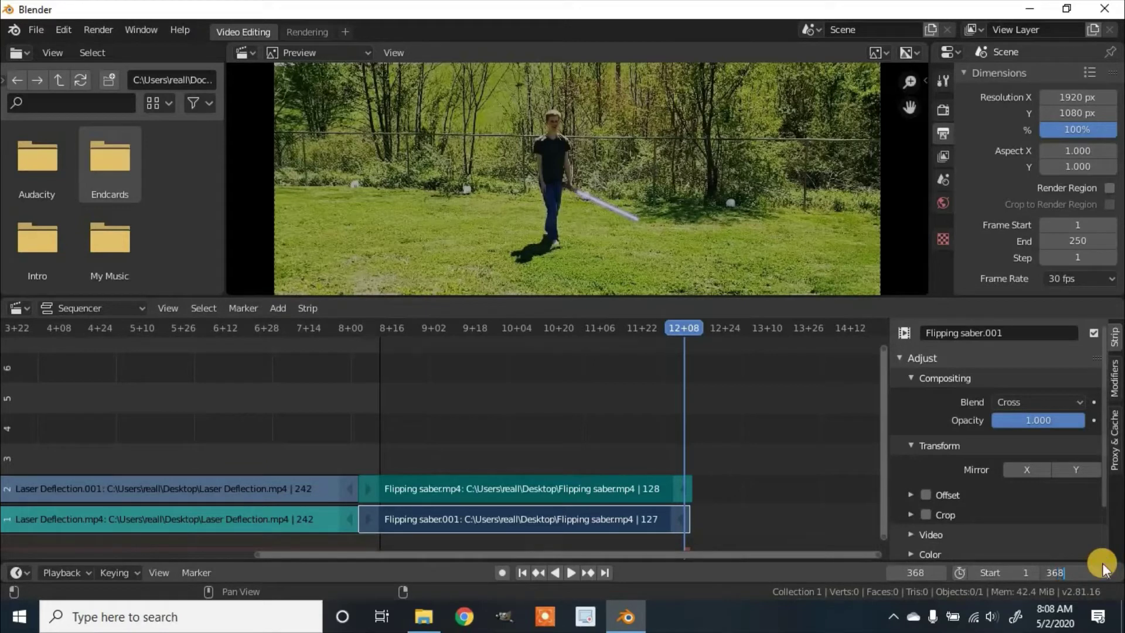
key("Return")
scroll(720, 463, "down", 3)
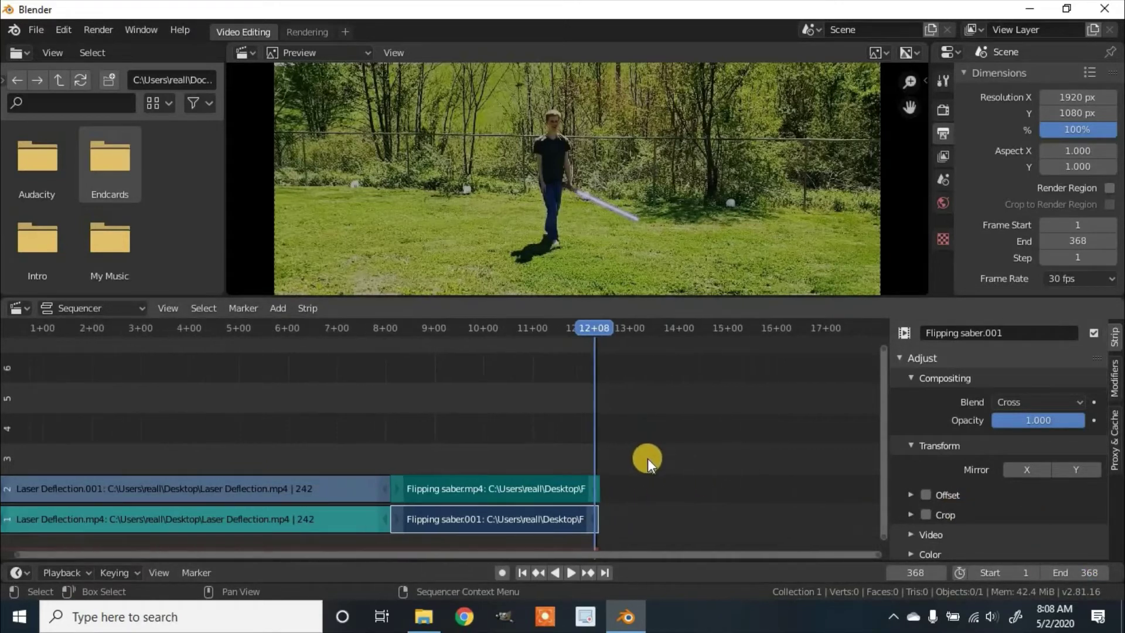
middle_click_drag(671, 444, 764, 366)
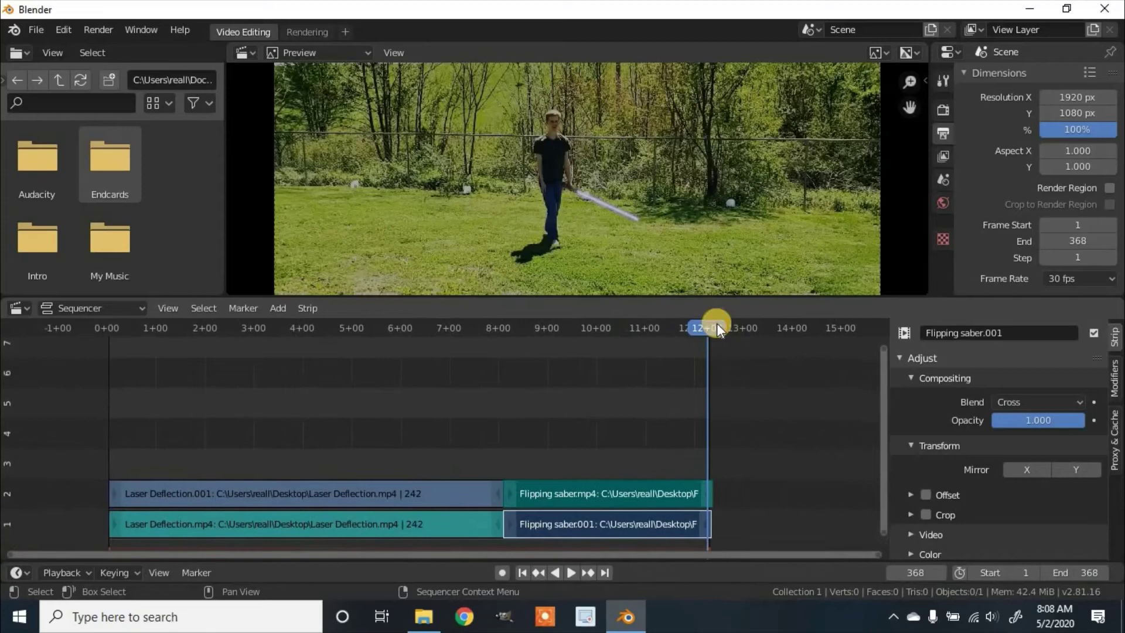
- Play back the edit from frame 106 through the Flipping saber clip to review it
key("space")
left_click(678, 328)
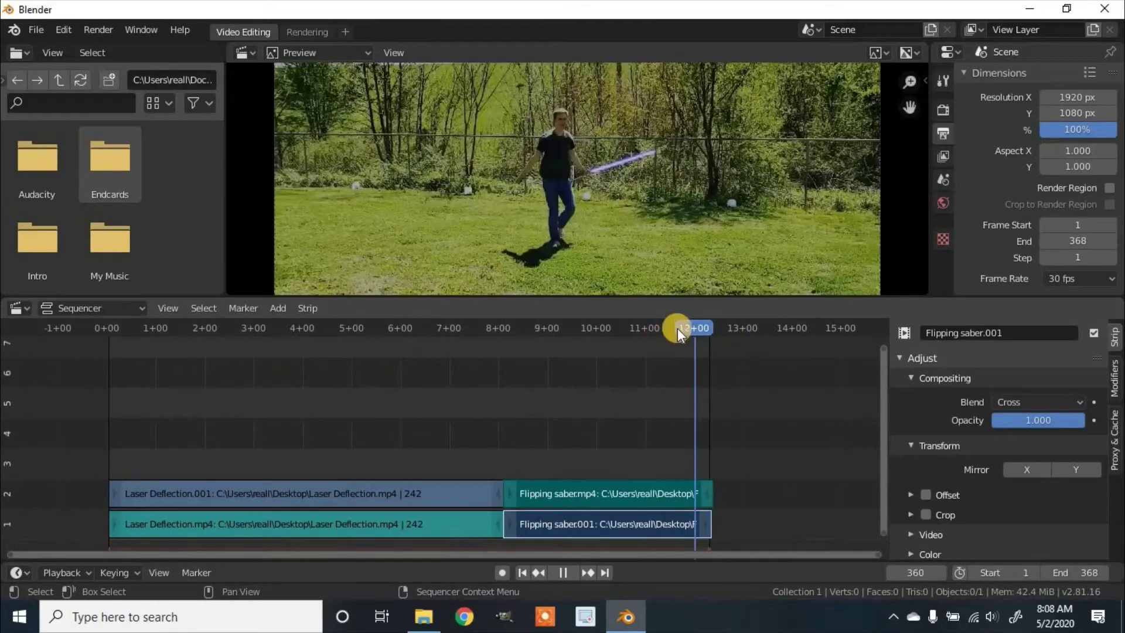
key("Escape")
mouse_move(276, 328)
left_mouse_down()
mouse_move(698, 319)
mouse_move(270, 337)
left_mouse_up()
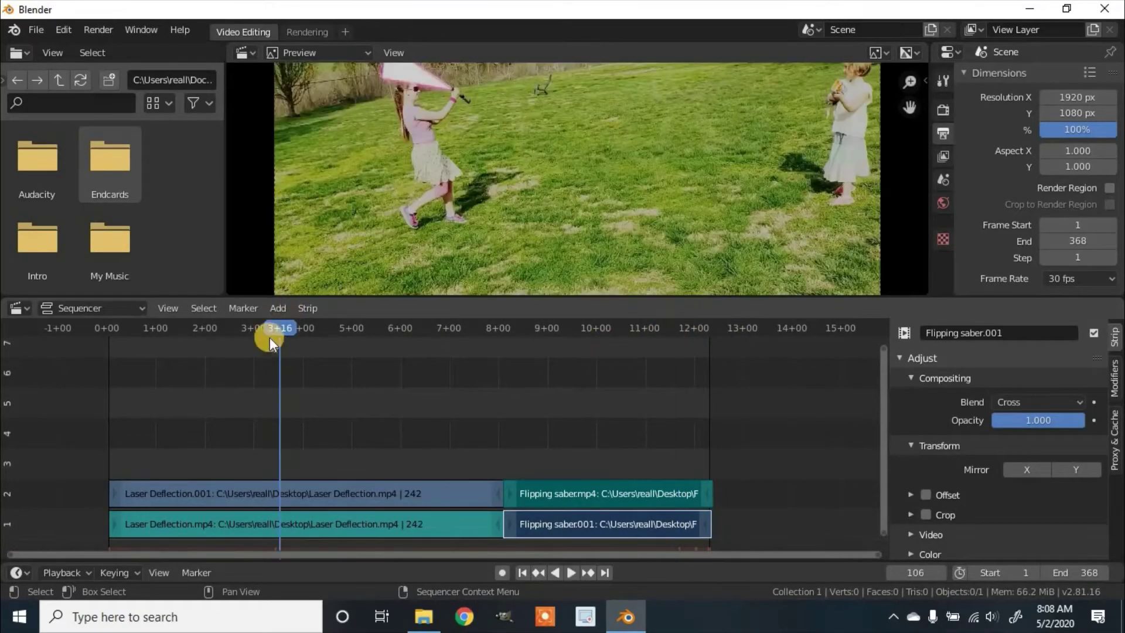
key("space")
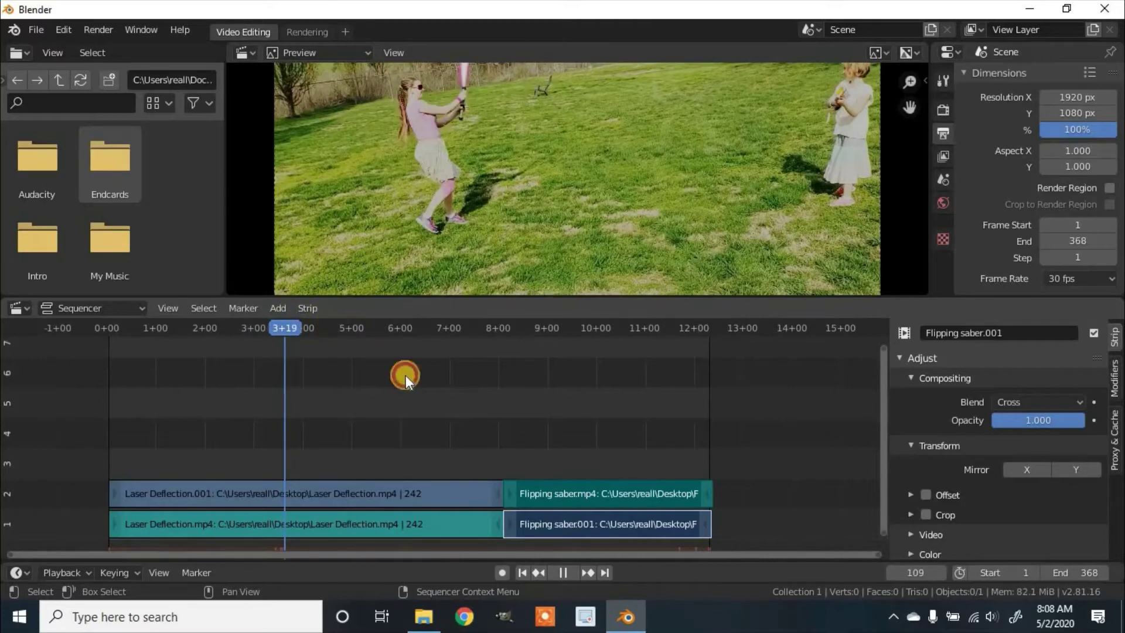
key("space")
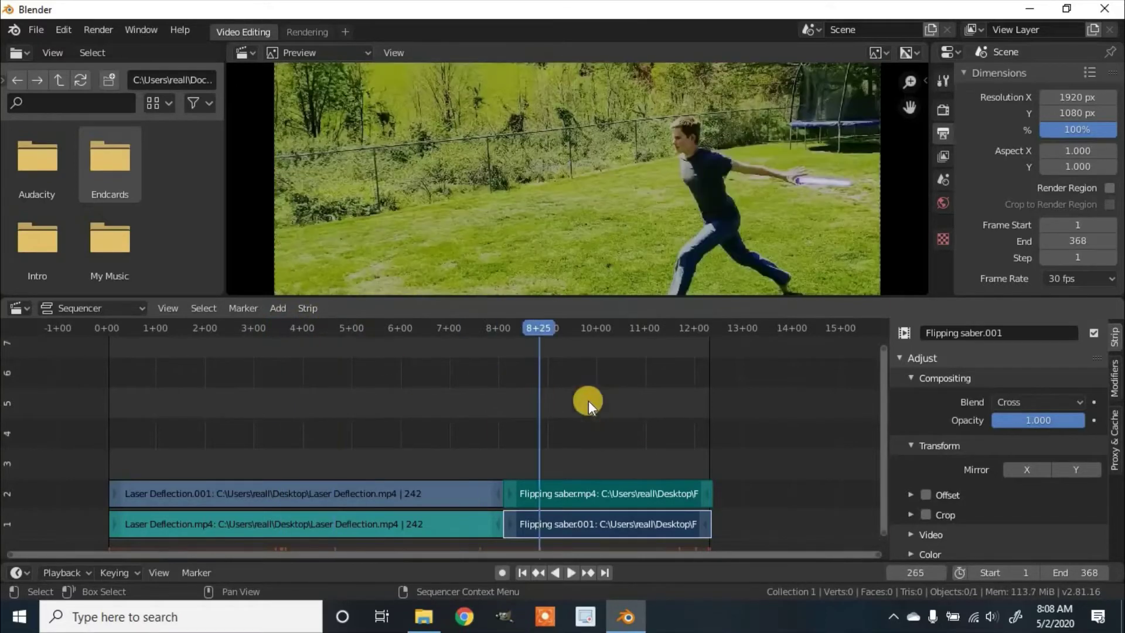
key("space")
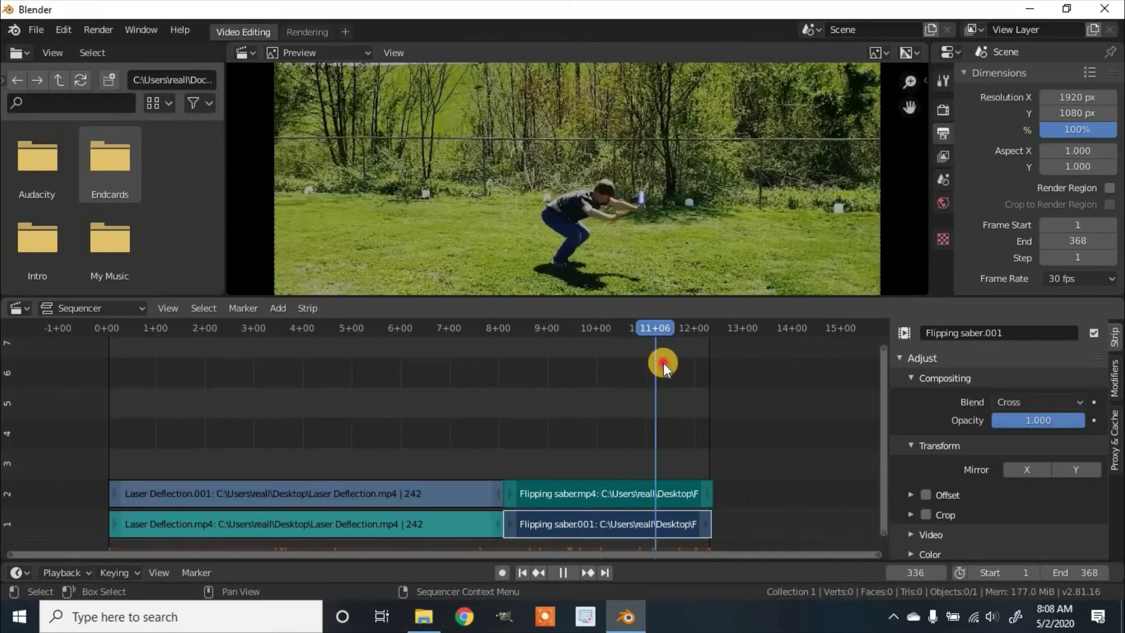
key("space")
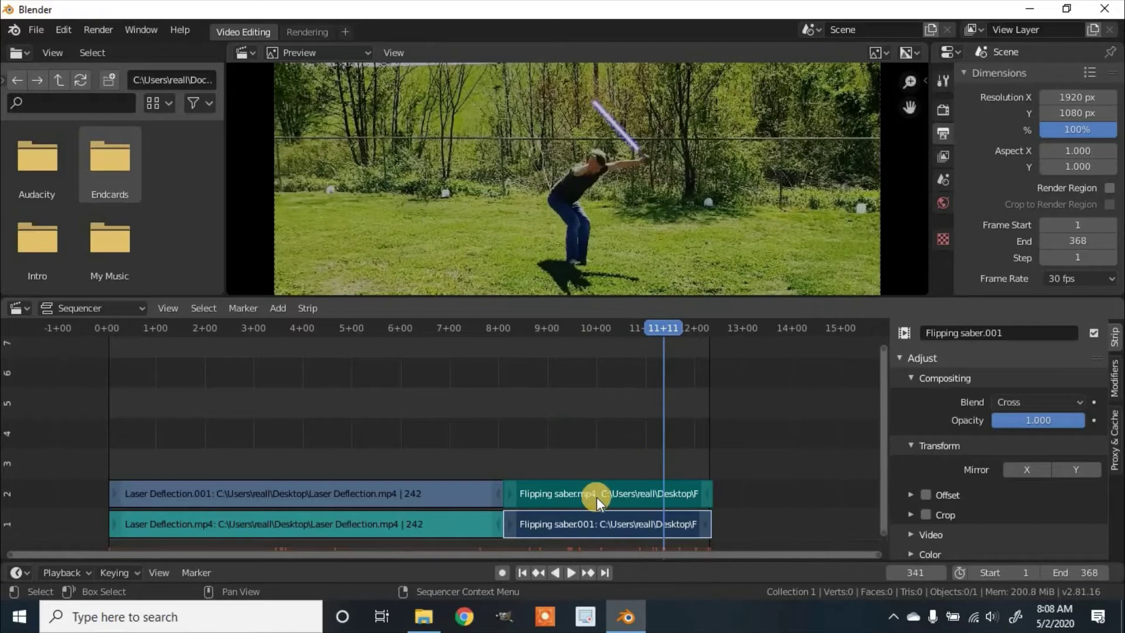
- Enable Reverse Frames on Flipping saber.001 while leaving Laser Deflection.001 unreversed
left_click(589, 519)
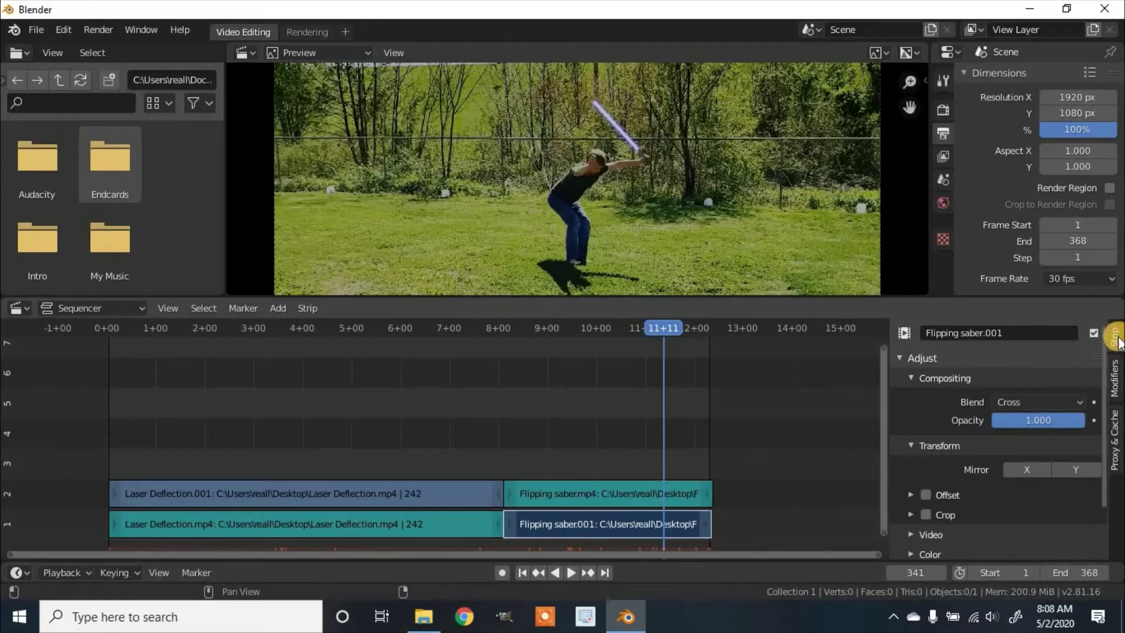
left_click(917, 445)
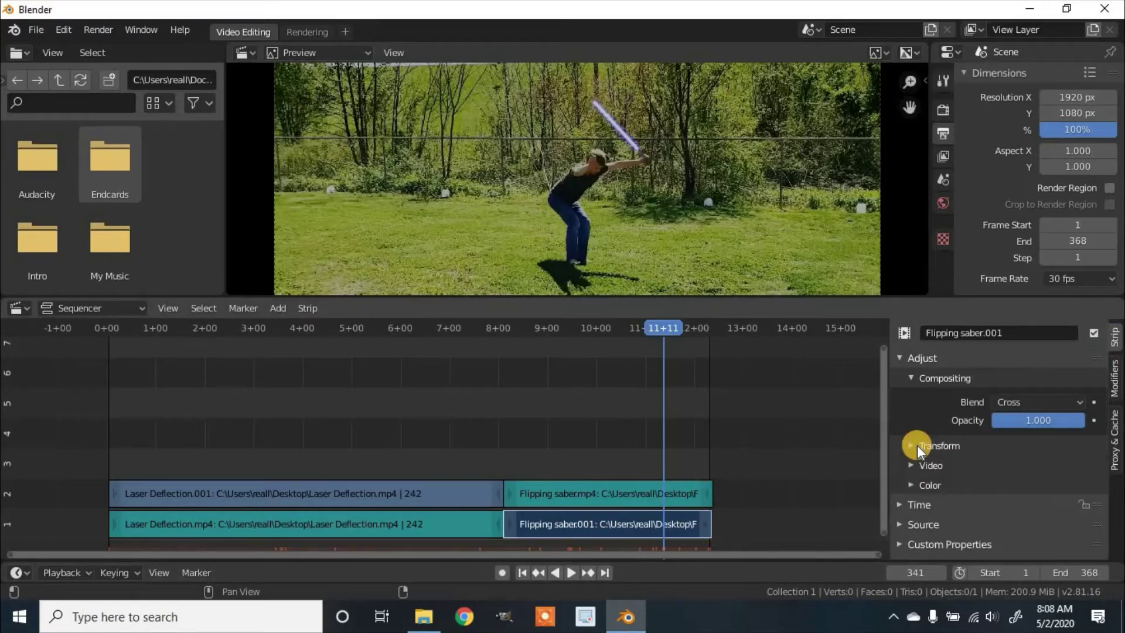
left_click(927, 464)
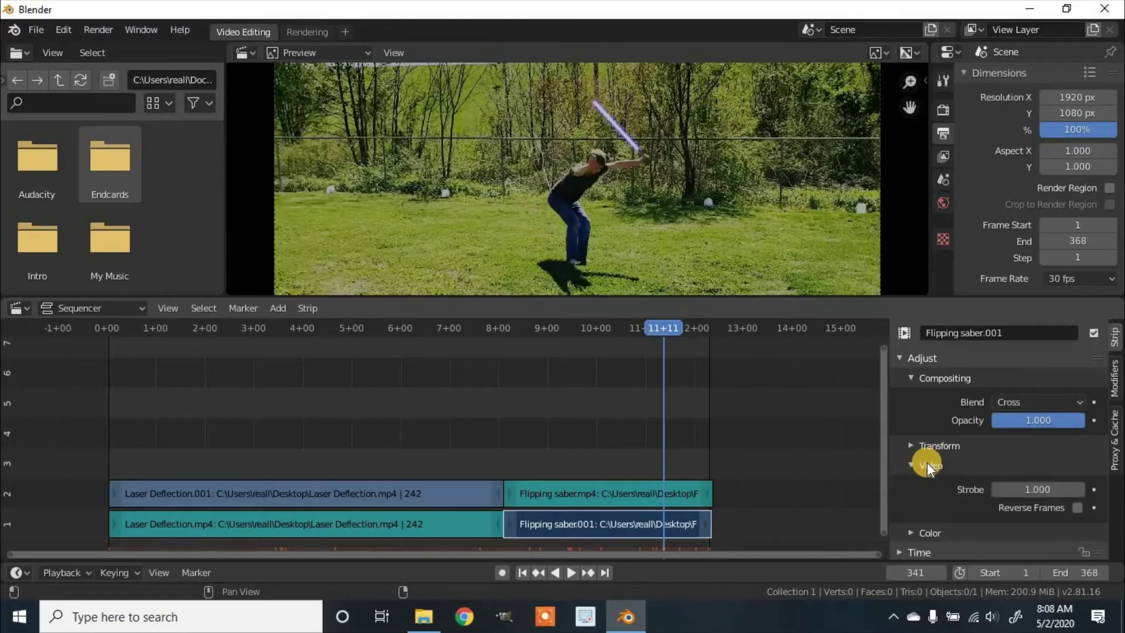
scroll(938, 463, "down", 2)
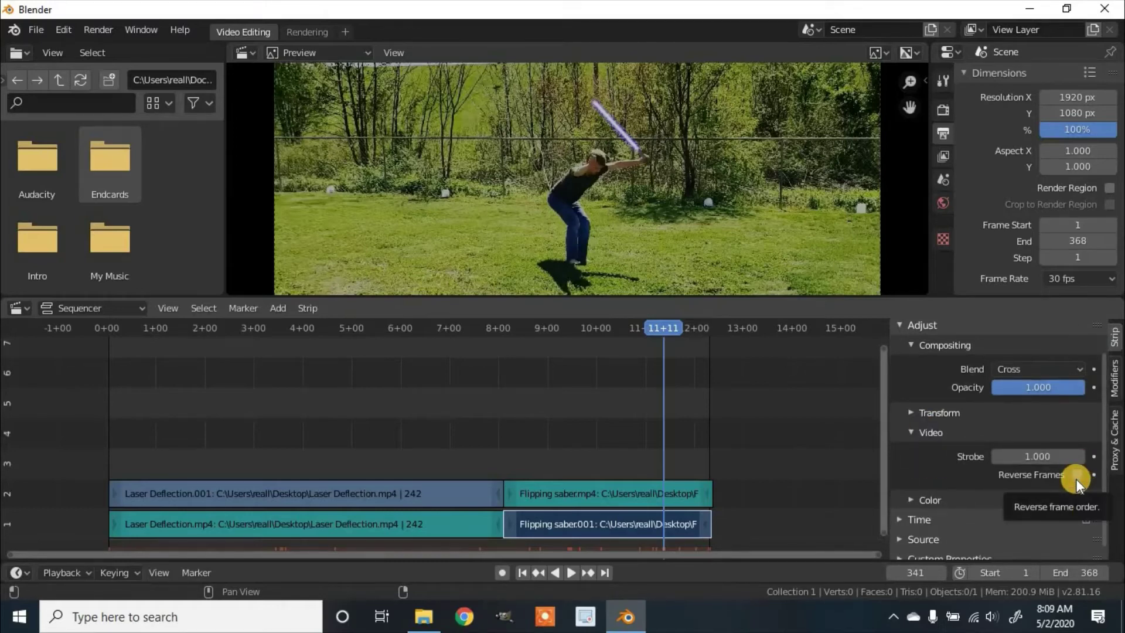
left_click(1077, 474)
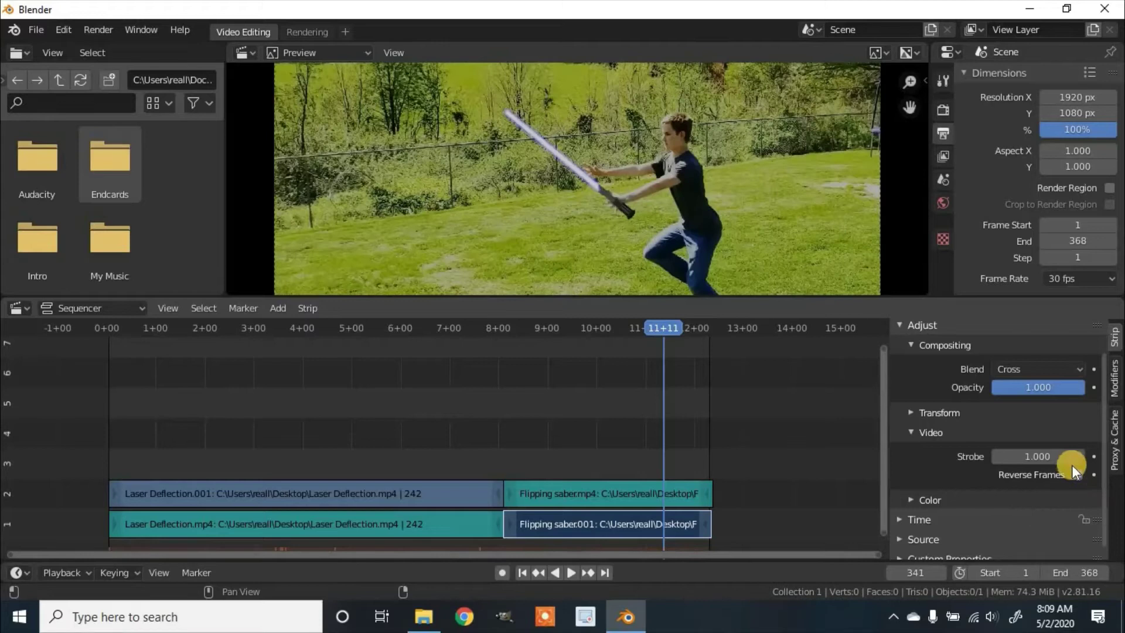
left_click(460, 502)
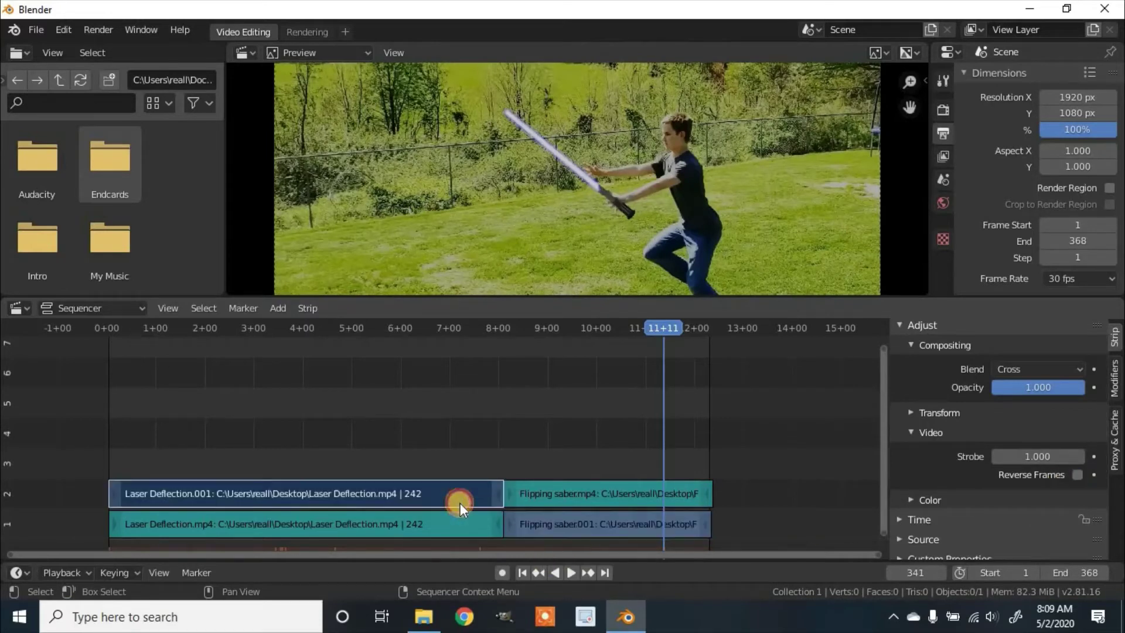
left_click(1078, 476)
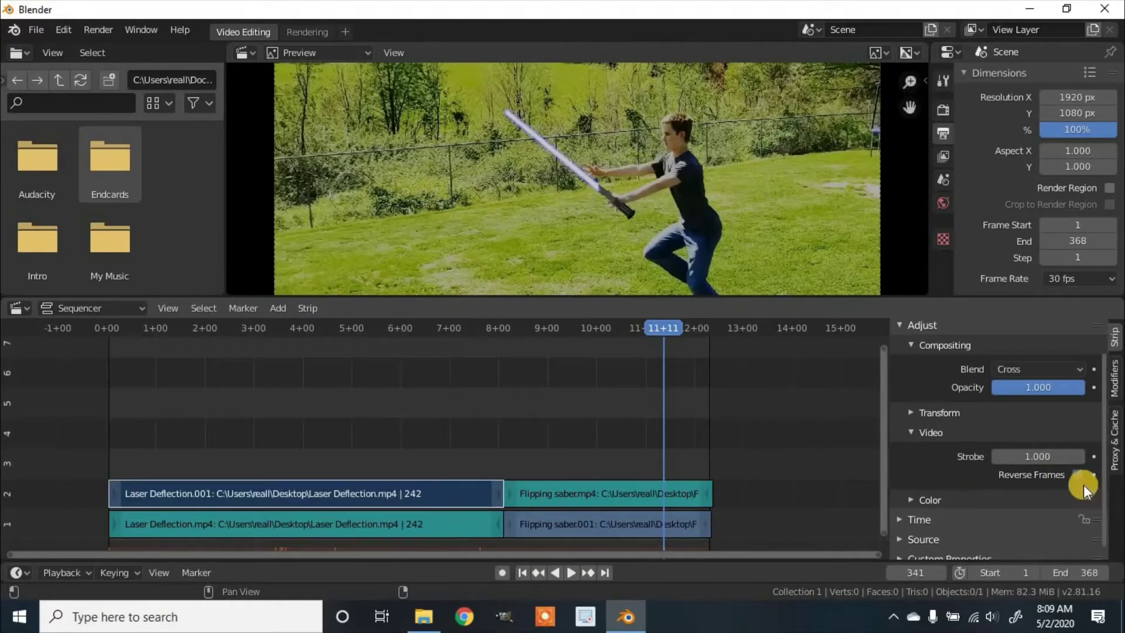
left_click(573, 523)
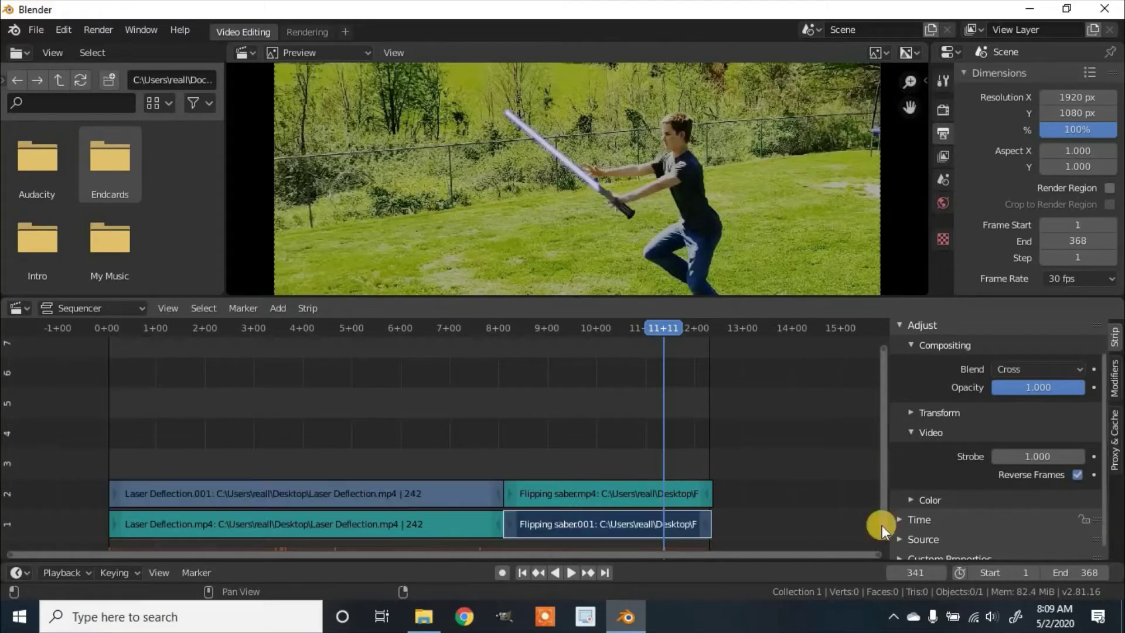
left_click(433, 492)
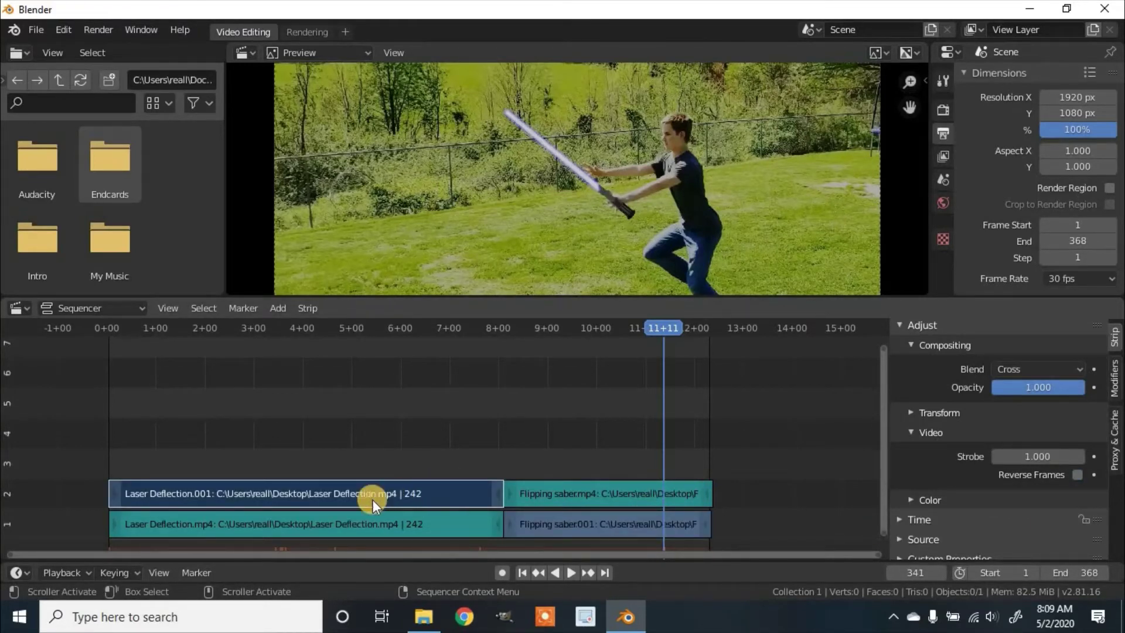
left_click(1079, 474)
left_click(1078, 475)
key("space")
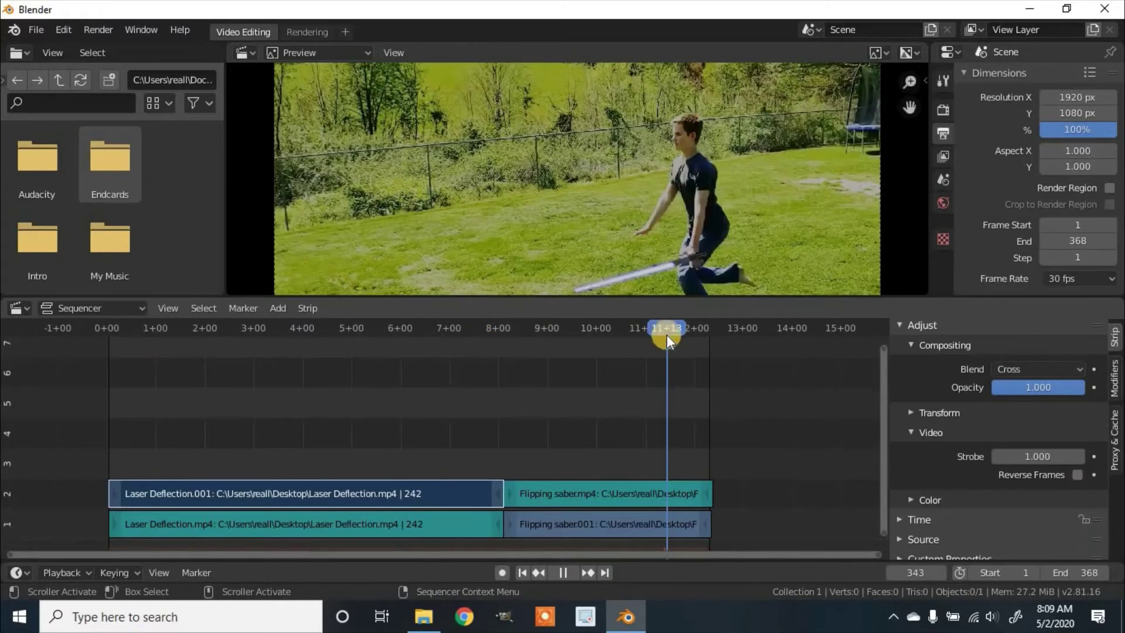
key("Escape")
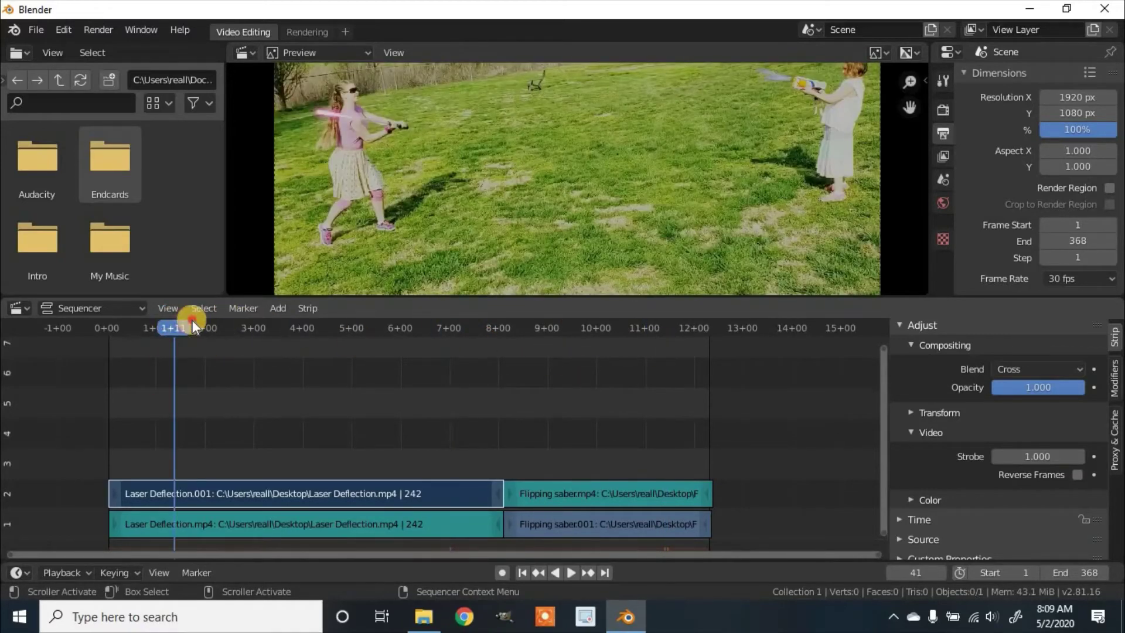
key("space")
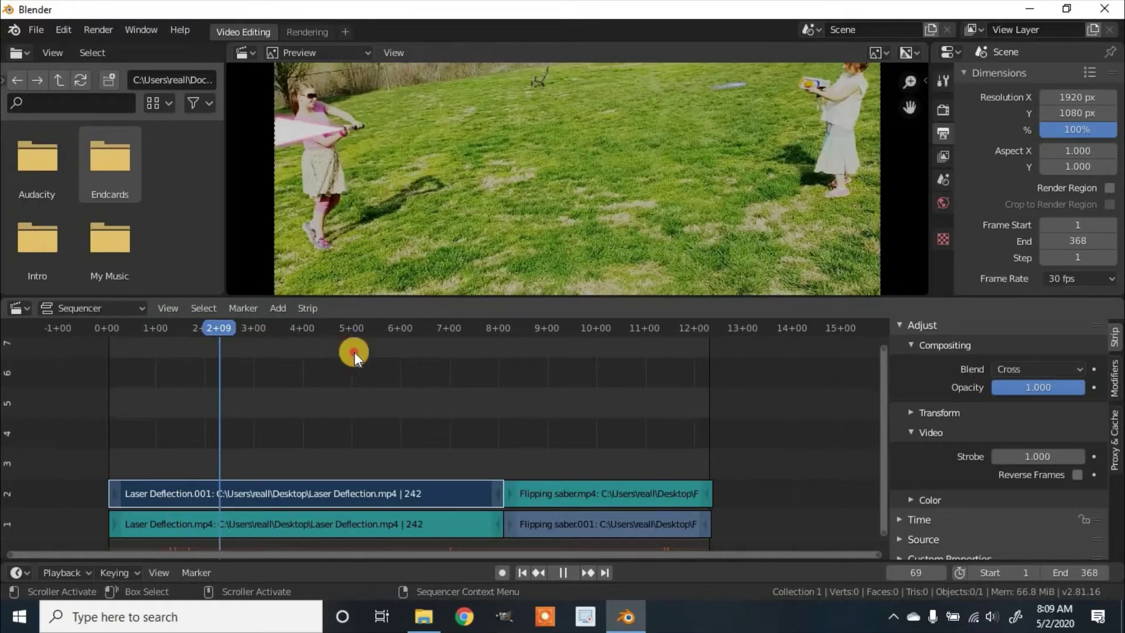
left_click(355, 352)
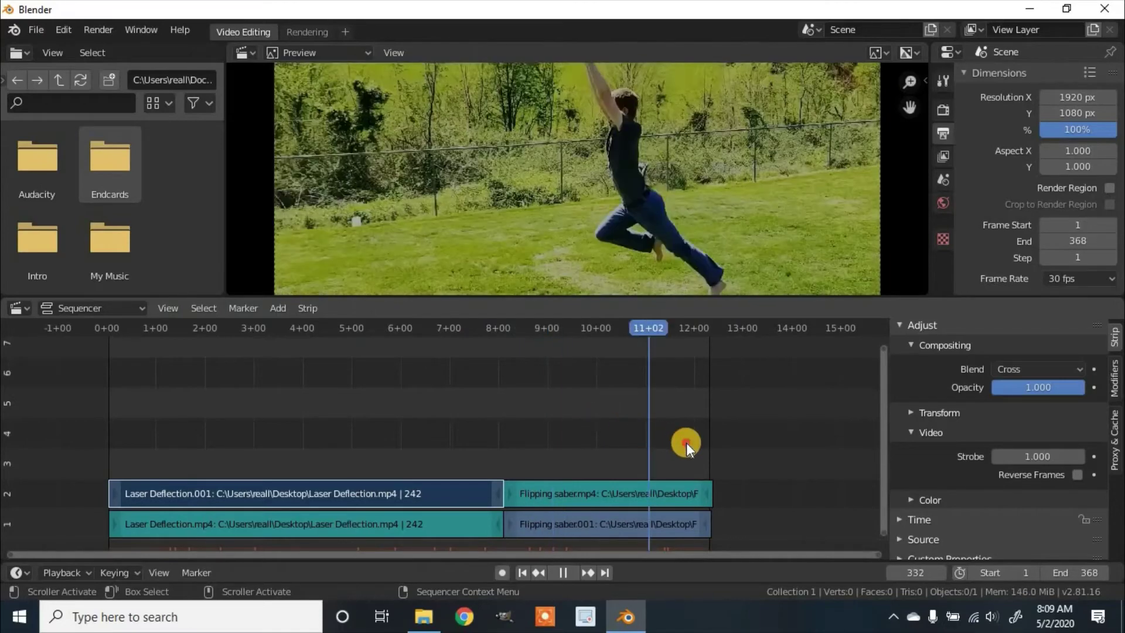
left_click(696, 441)
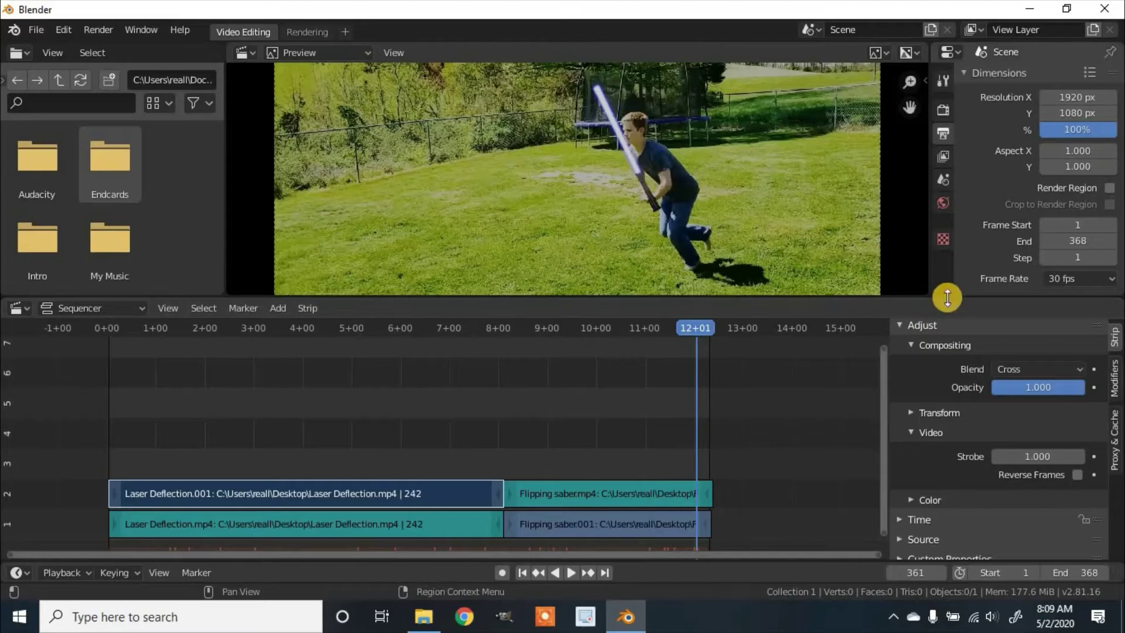
- Point the render output path to a file named 'rerverse' on the Desktop
left_click_drag(947, 296, 990, 358)
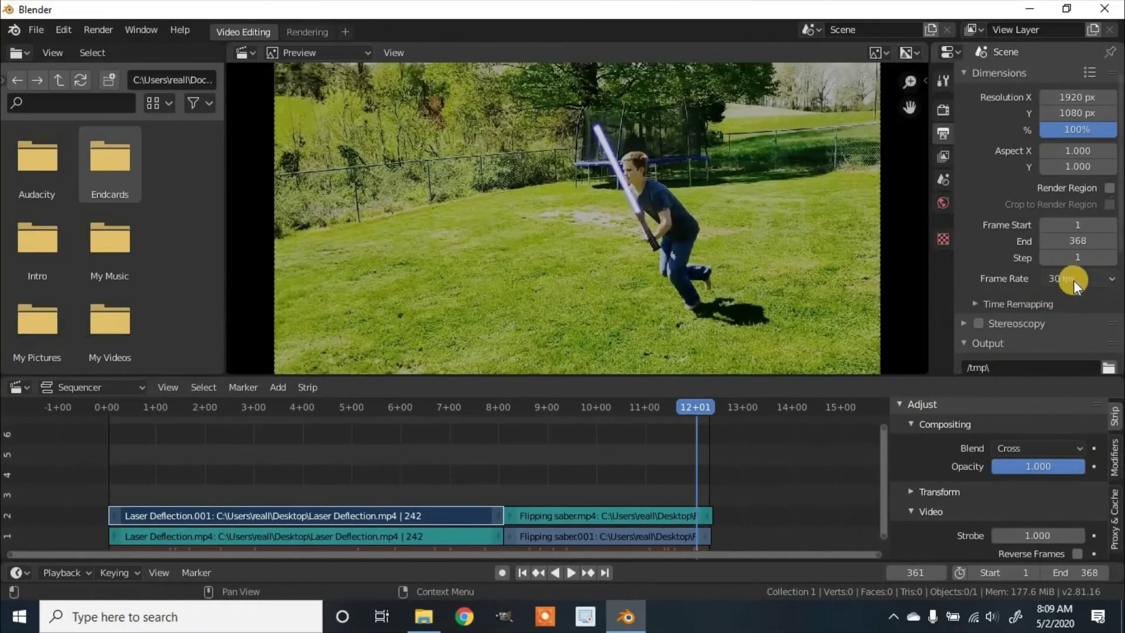
left_click(1092, 279)
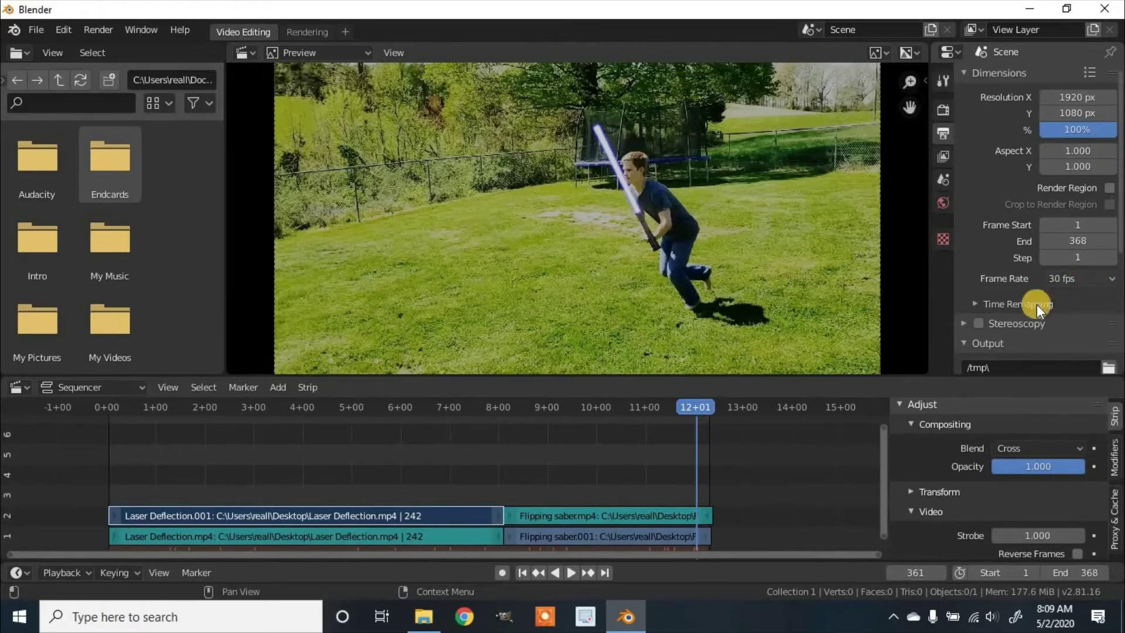
scroll(980, 264, "down", 5)
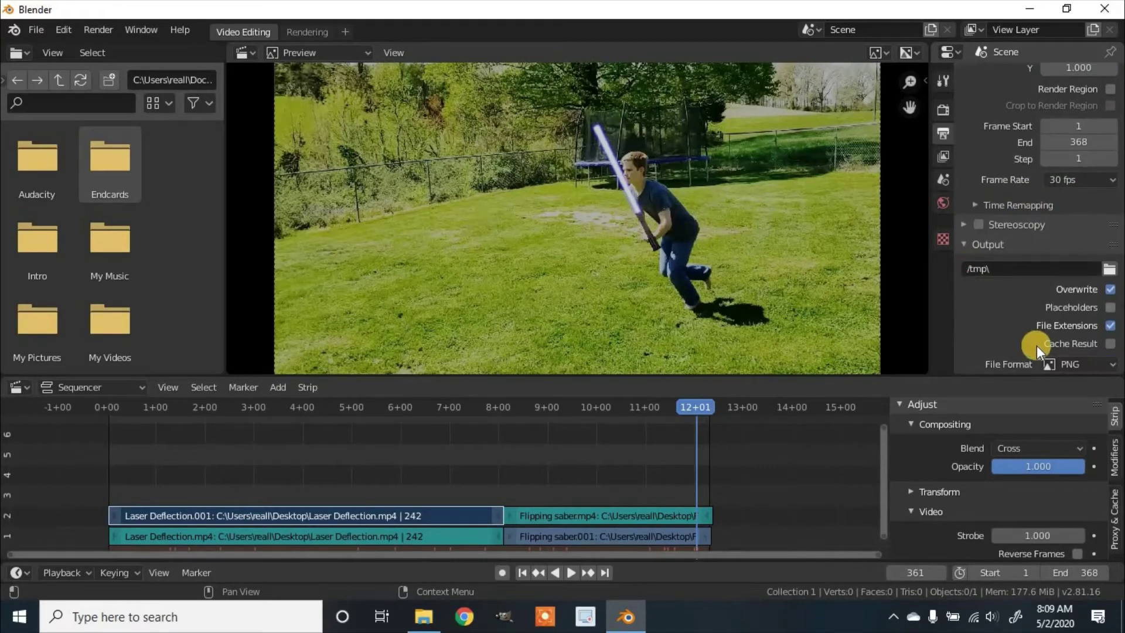
left_click(1109, 270)
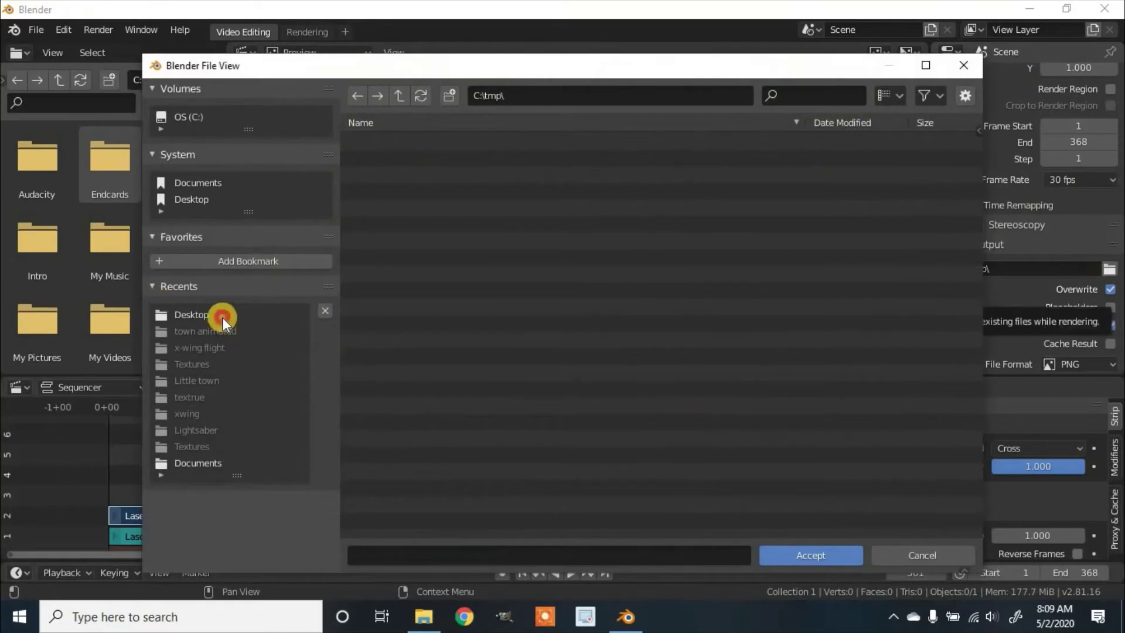
left_click(226, 319)
left_click(369, 558)
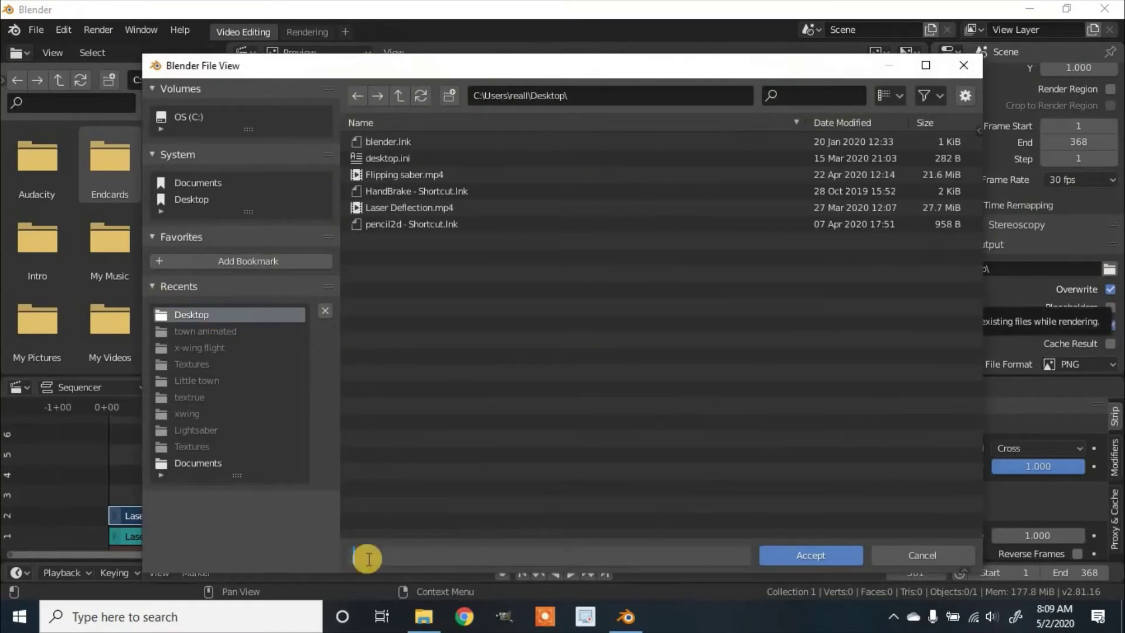
type("rerverse")
key("Return")
left_click(841, 556)
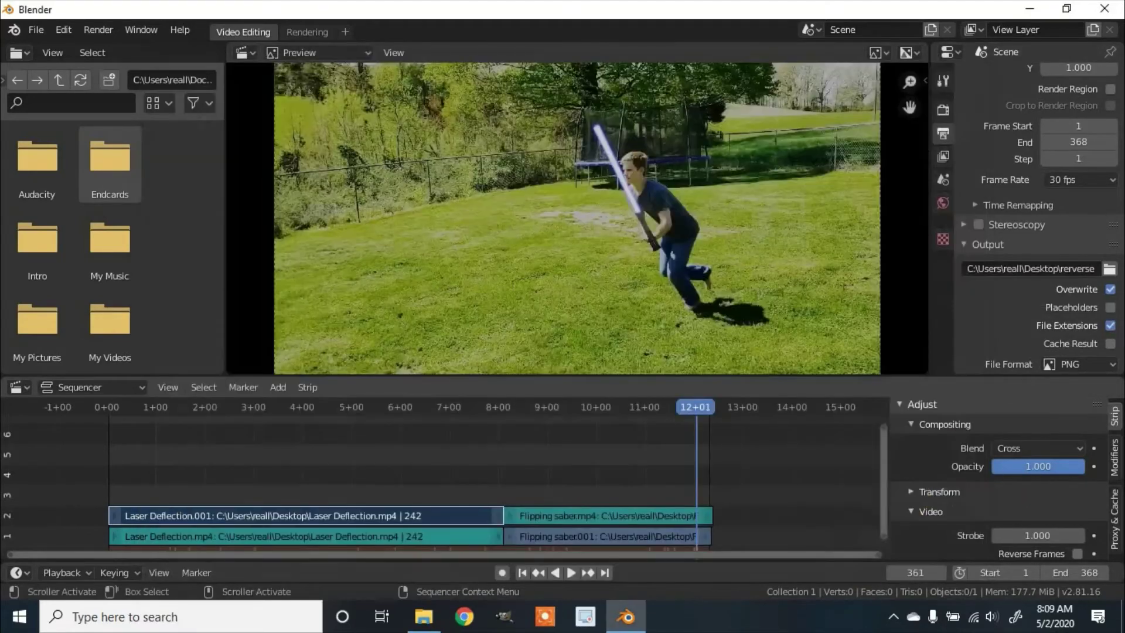
- Switch the output file format to FFmpeg video
scroll(1041, 287, "down", 3)
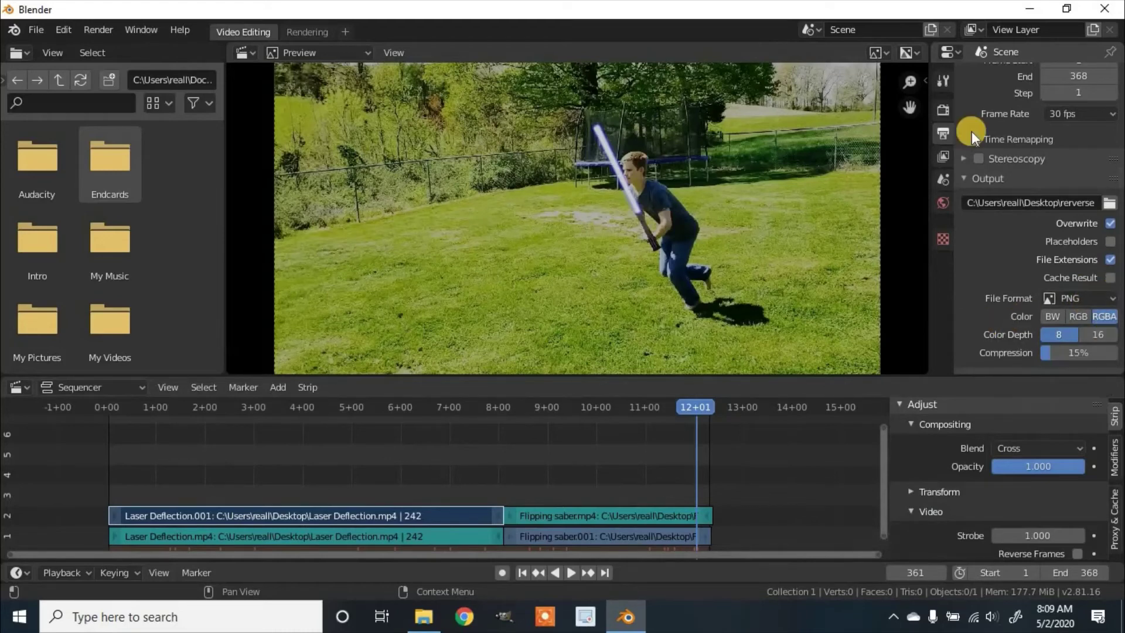
left_click(1104, 300)
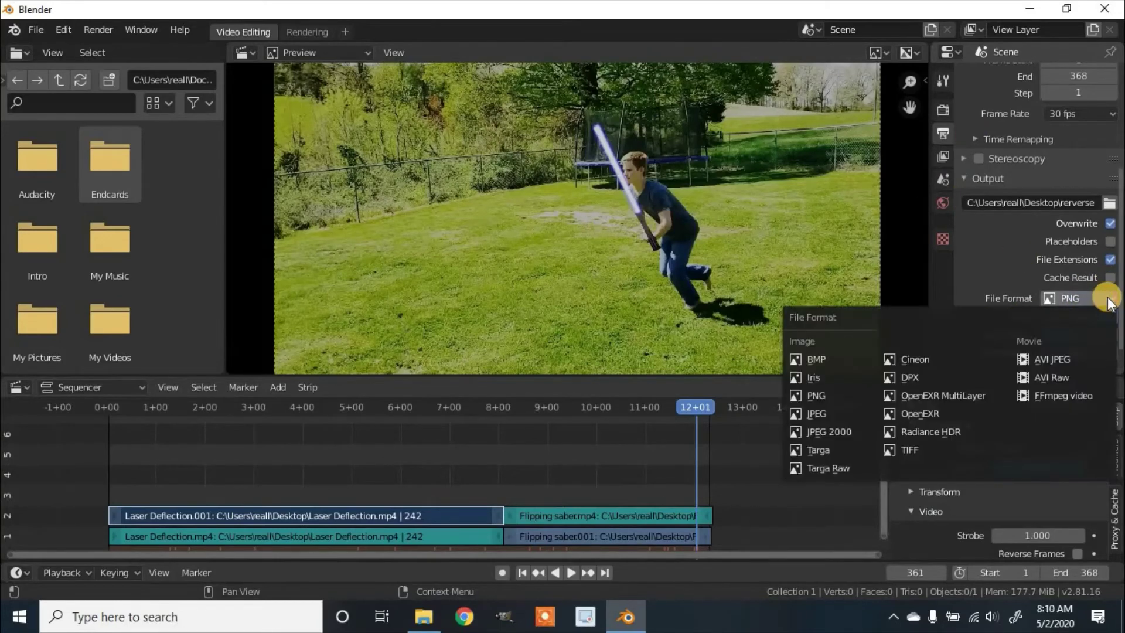
left_click(1054, 397)
- Set the encoding container to MPEG-4 and the audio codec to MP3
scroll(996, 309, "down", 1)
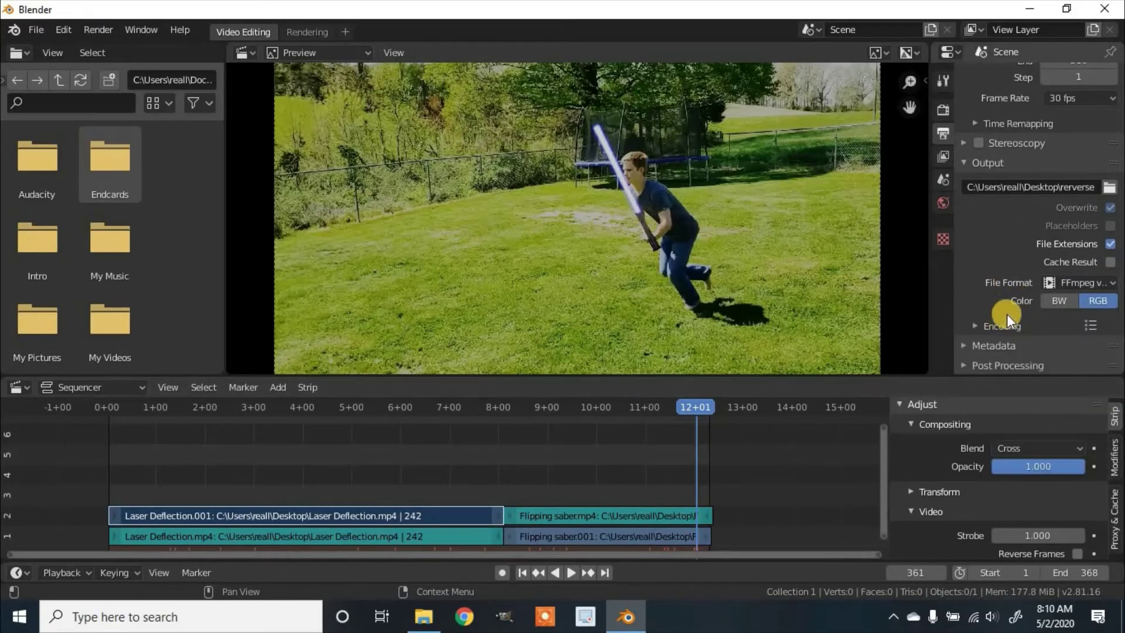
left_click(1000, 330)
scroll(1031, 314, "down", 3)
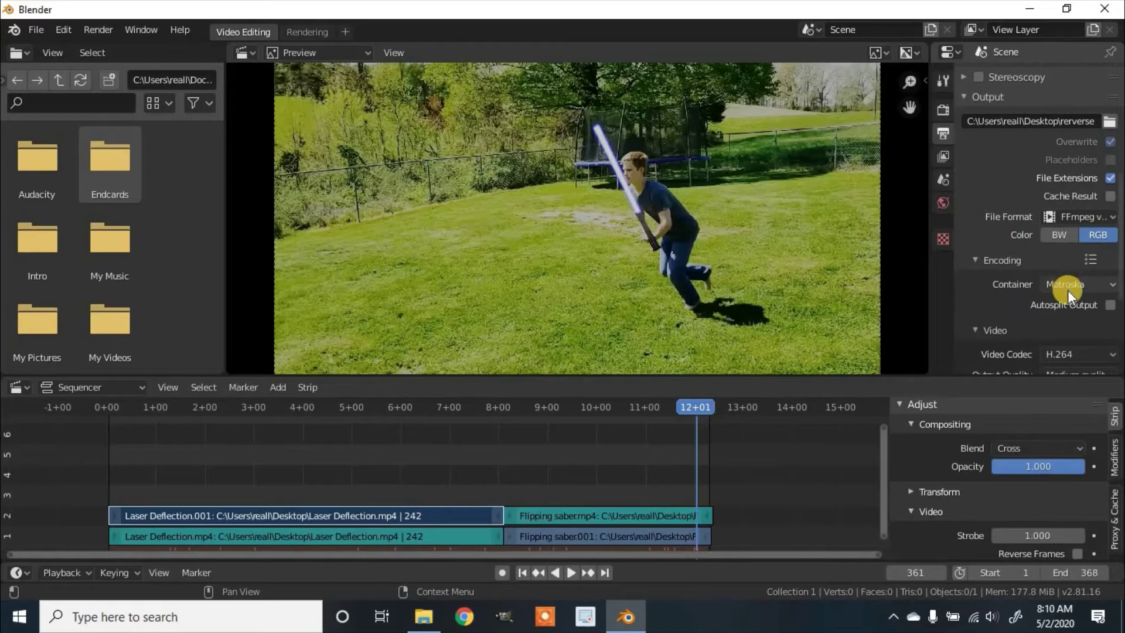
left_click(1068, 286)
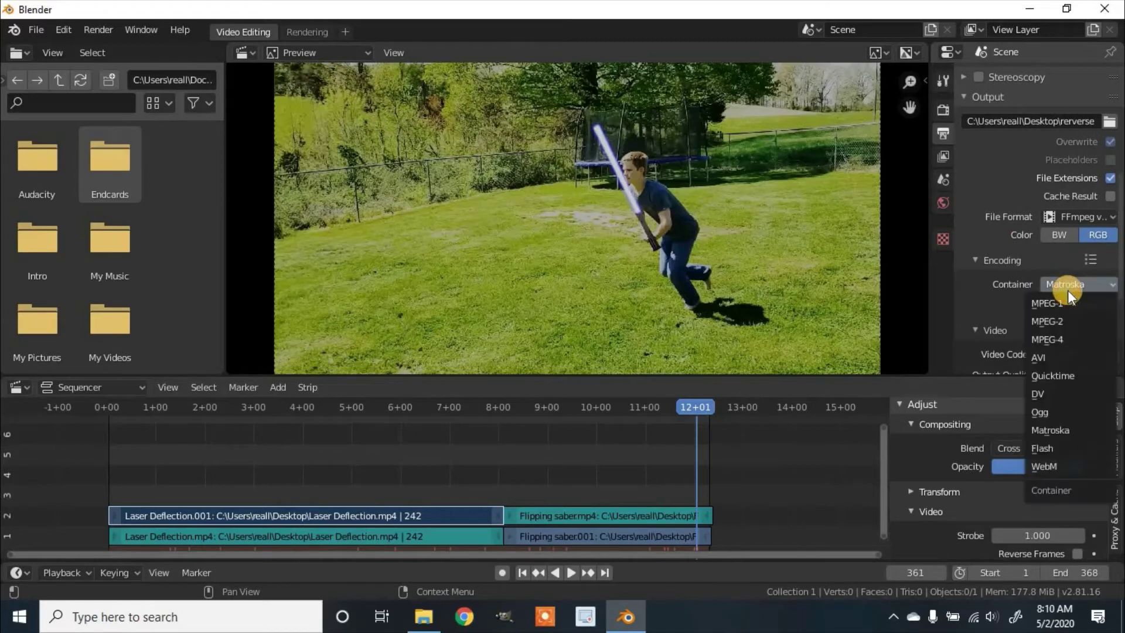
left_click(1064, 339)
scroll(1048, 328, "down", 5)
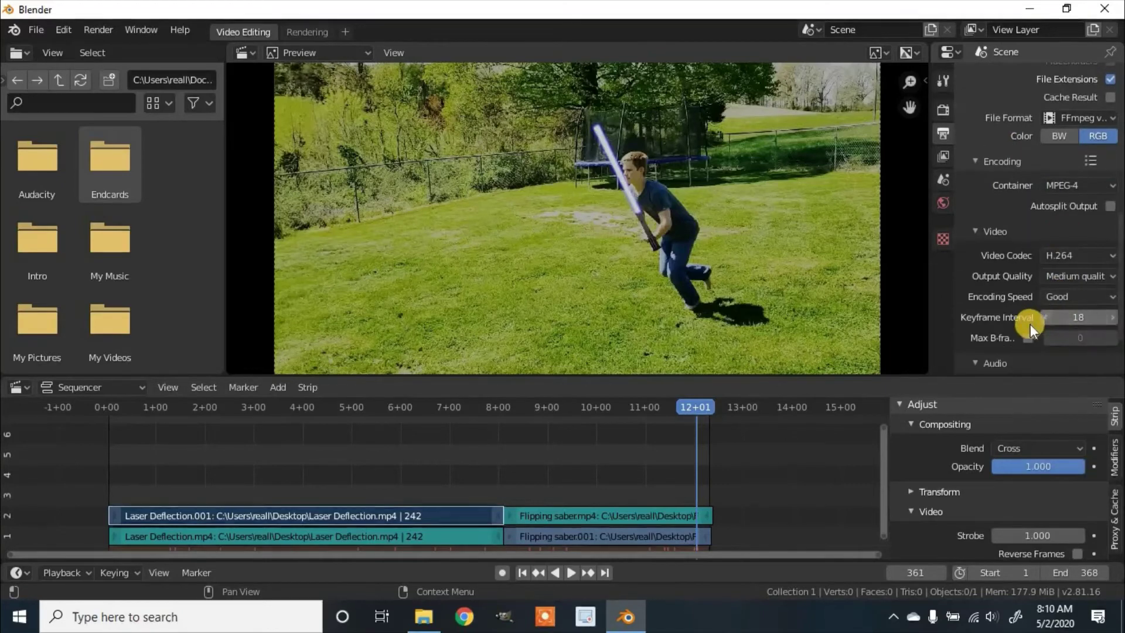
scroll(1029, 325, "down", 1)
left_click(1086, 321)
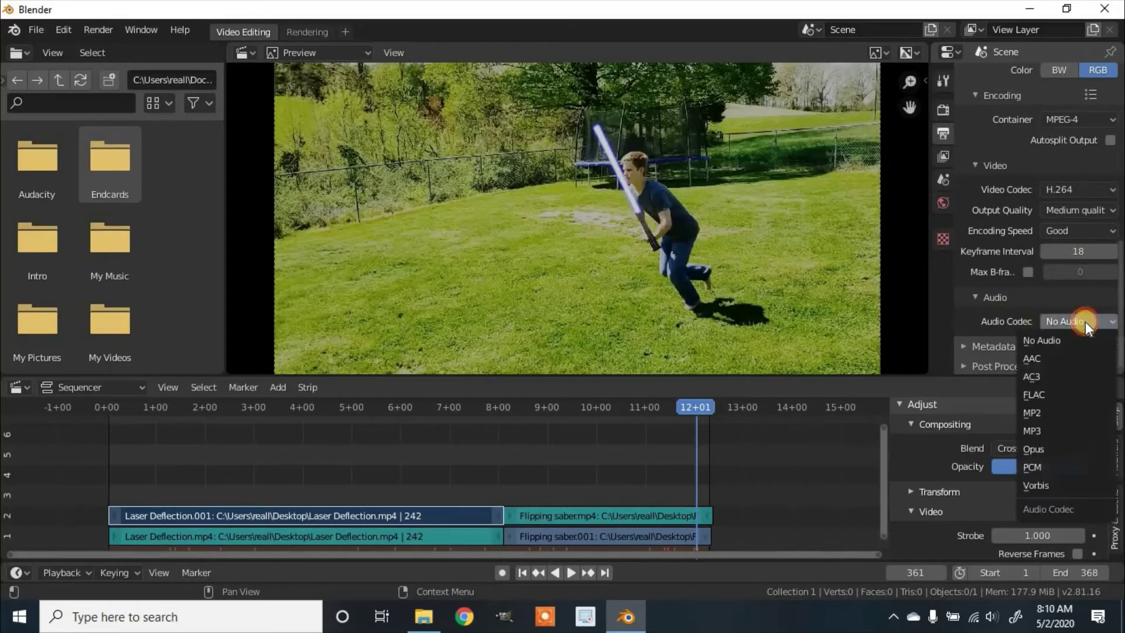
left_click(1045, 427)
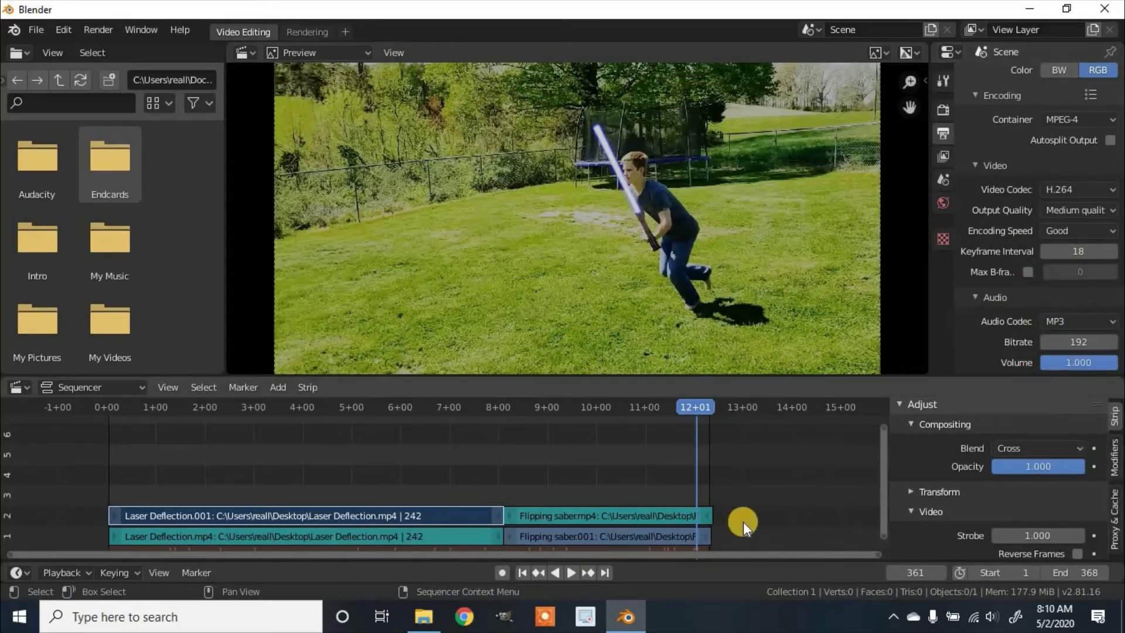
scroll(742, 520, "up", 1)
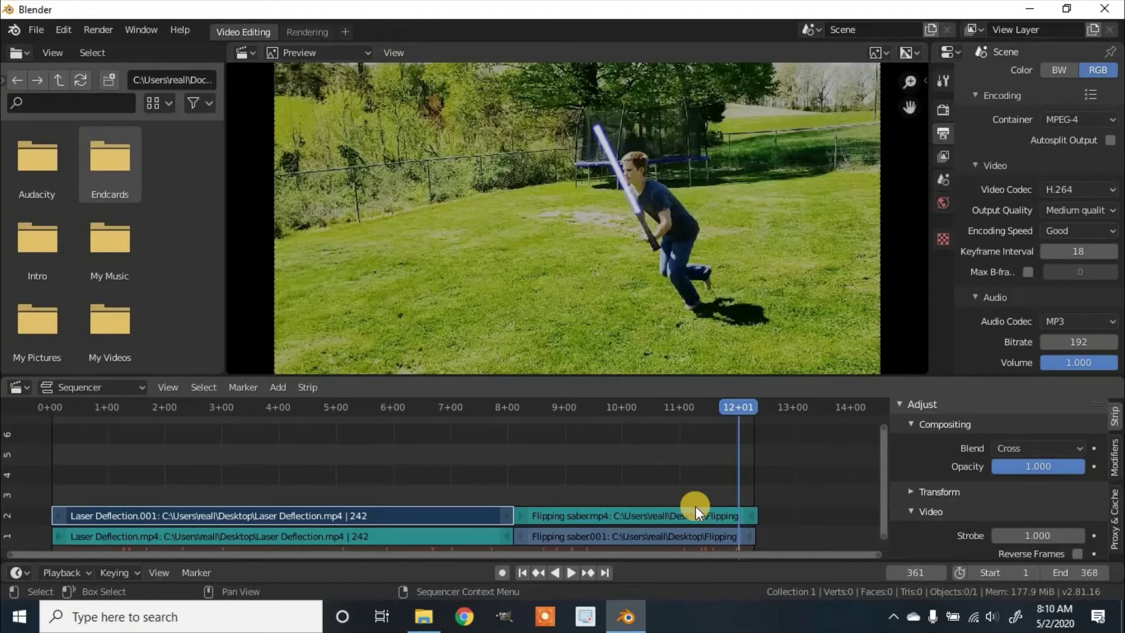
- Render the animation through frame 368, close the render window, and quit Blender
left_click(94, 30)
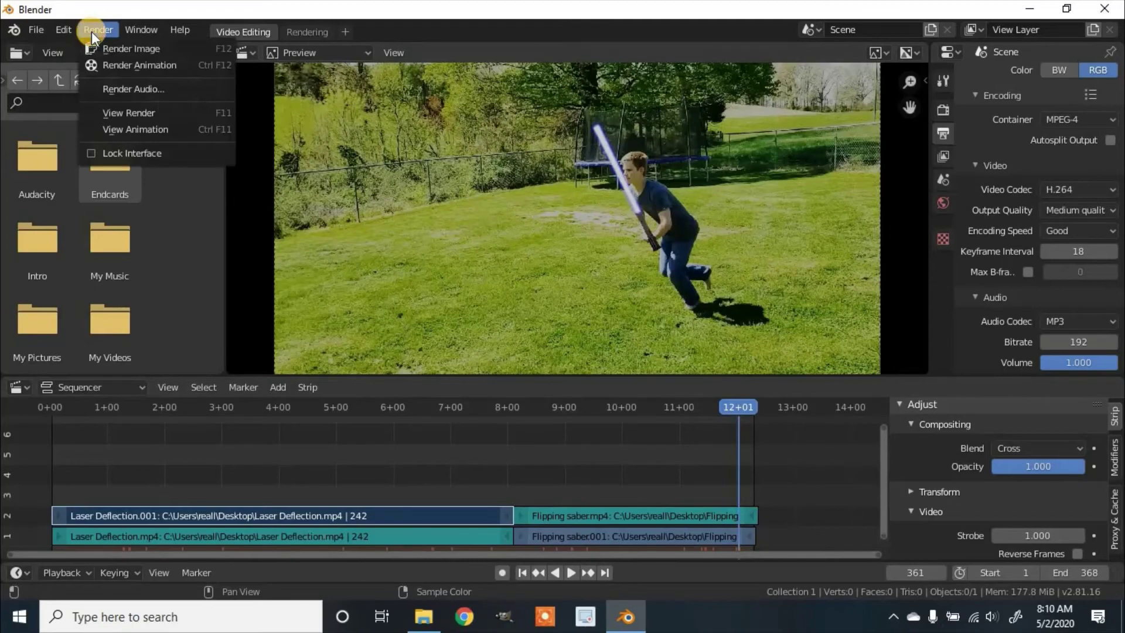
left_click(132, 63)
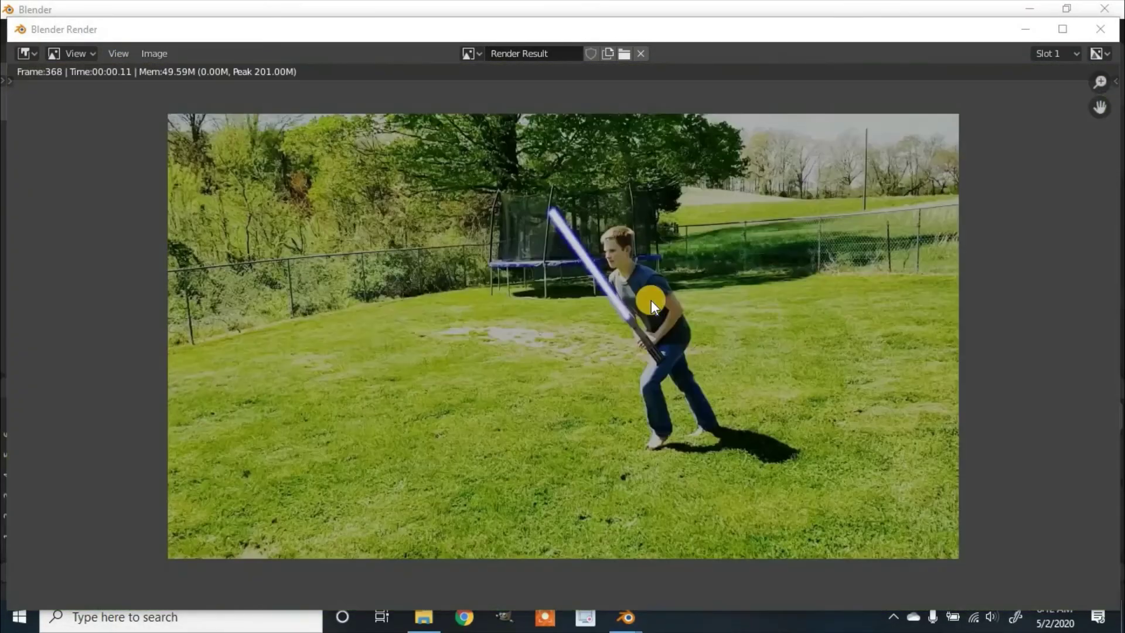
left_click(1101, 30)
left_click(1105, 9)
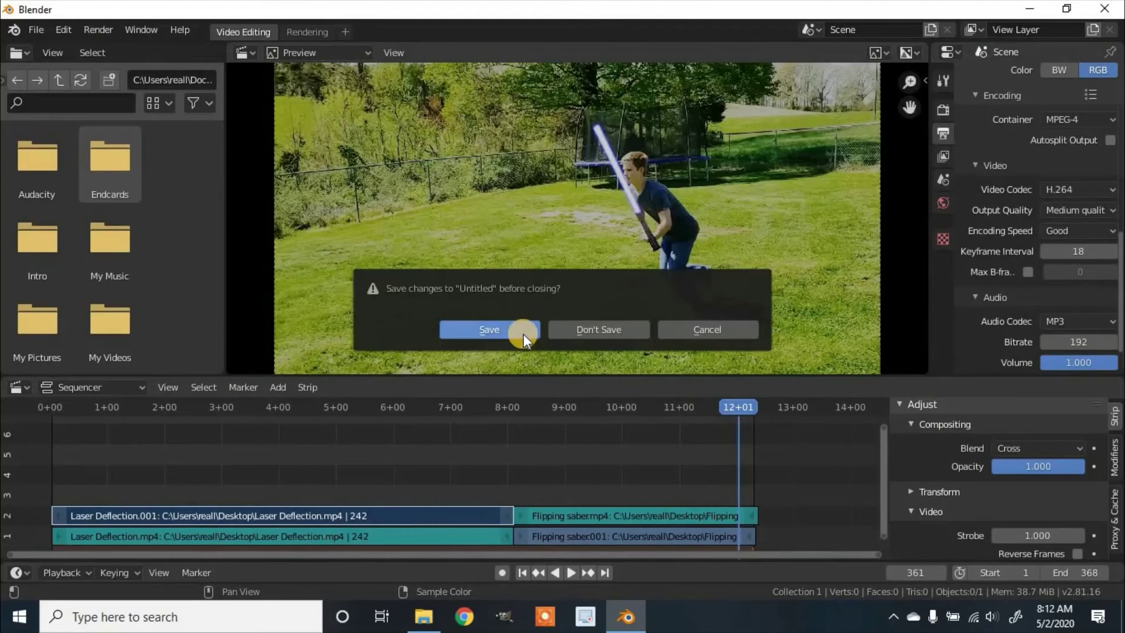
- Close Blender without saving, then open the rendered rerverse0001-0368 video from the desktop
left_click(621, 326)
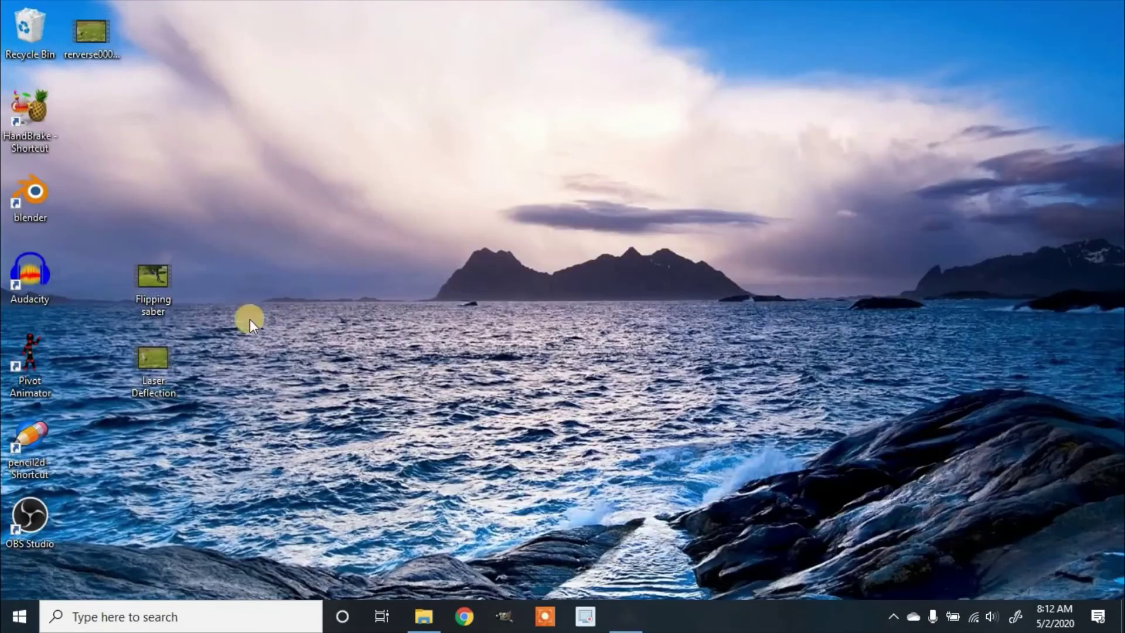
left_click_drag(102, 39, 412, 268)
double_click(412, 268)
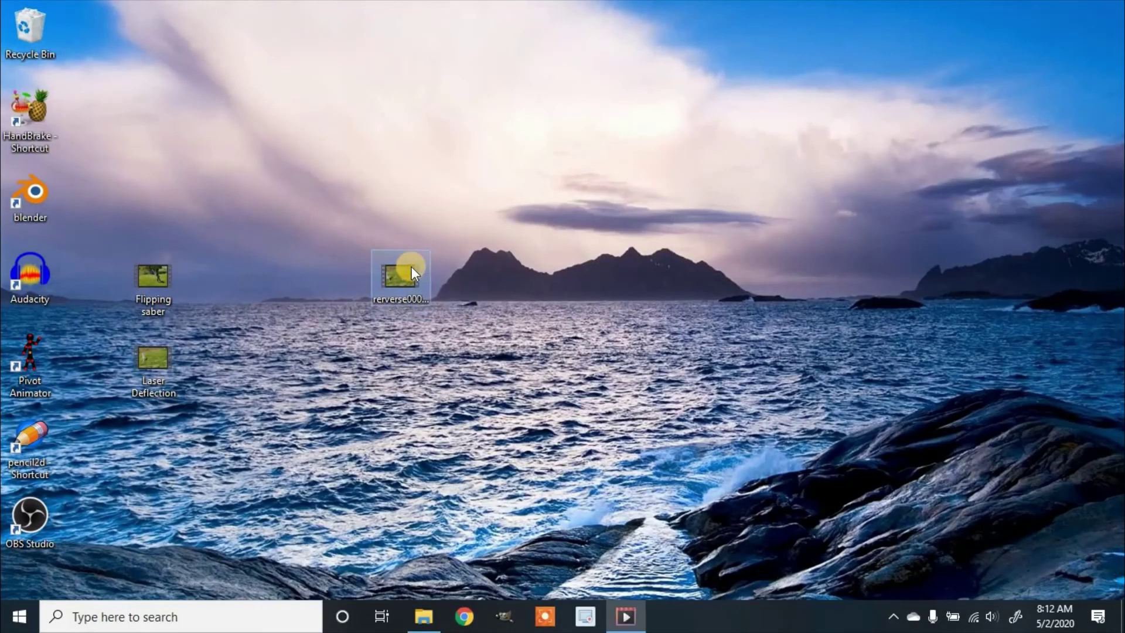